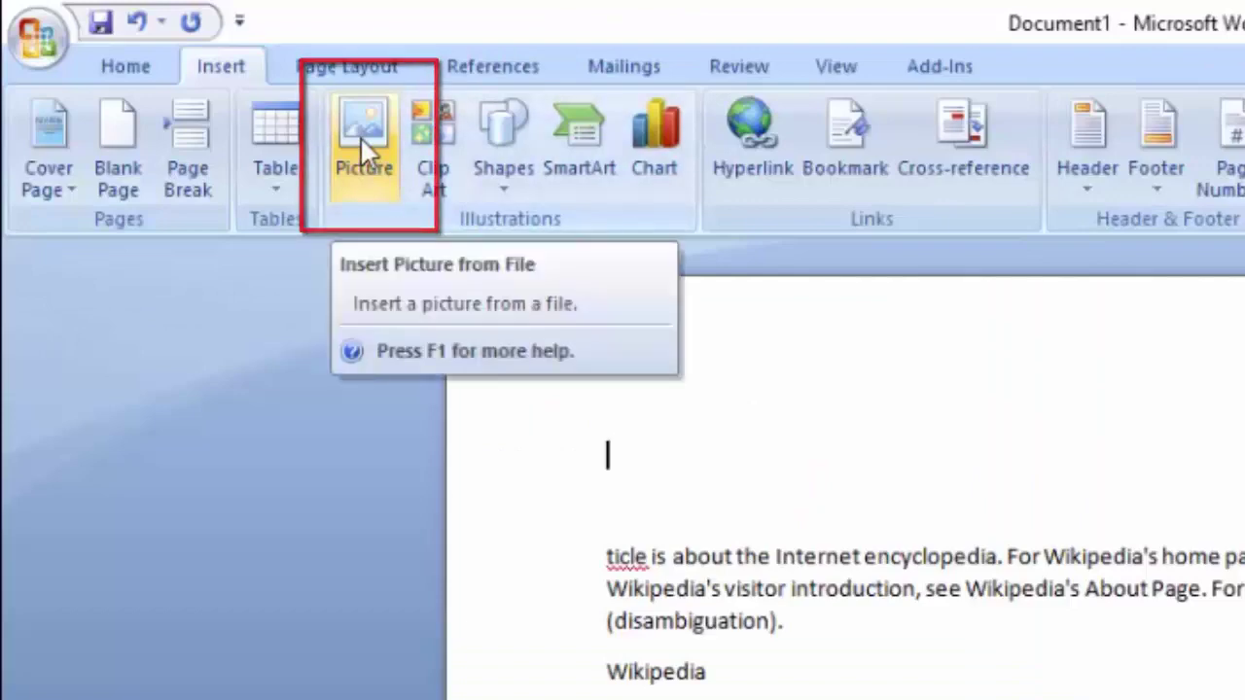
Insert the Desktop photo of the two young men into the document.
{"action": "left_click", "coordinate": [360, 136]}
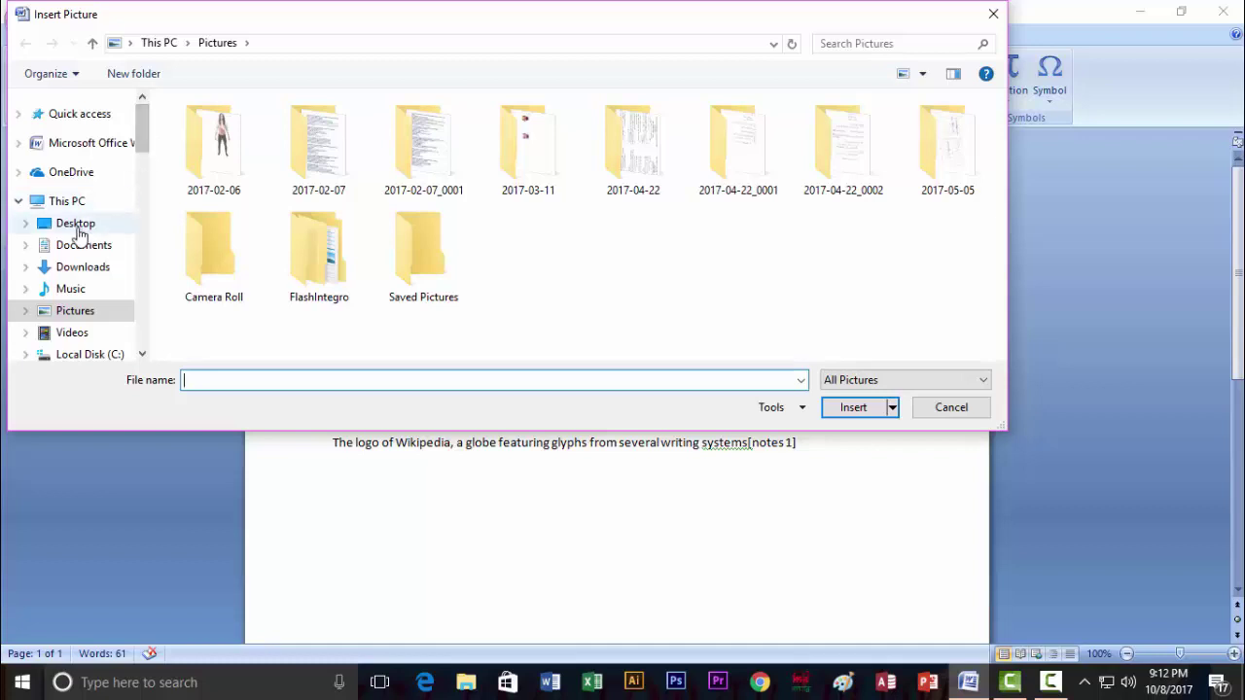
{"action": "left_click", "coordinate": [73, 224]}
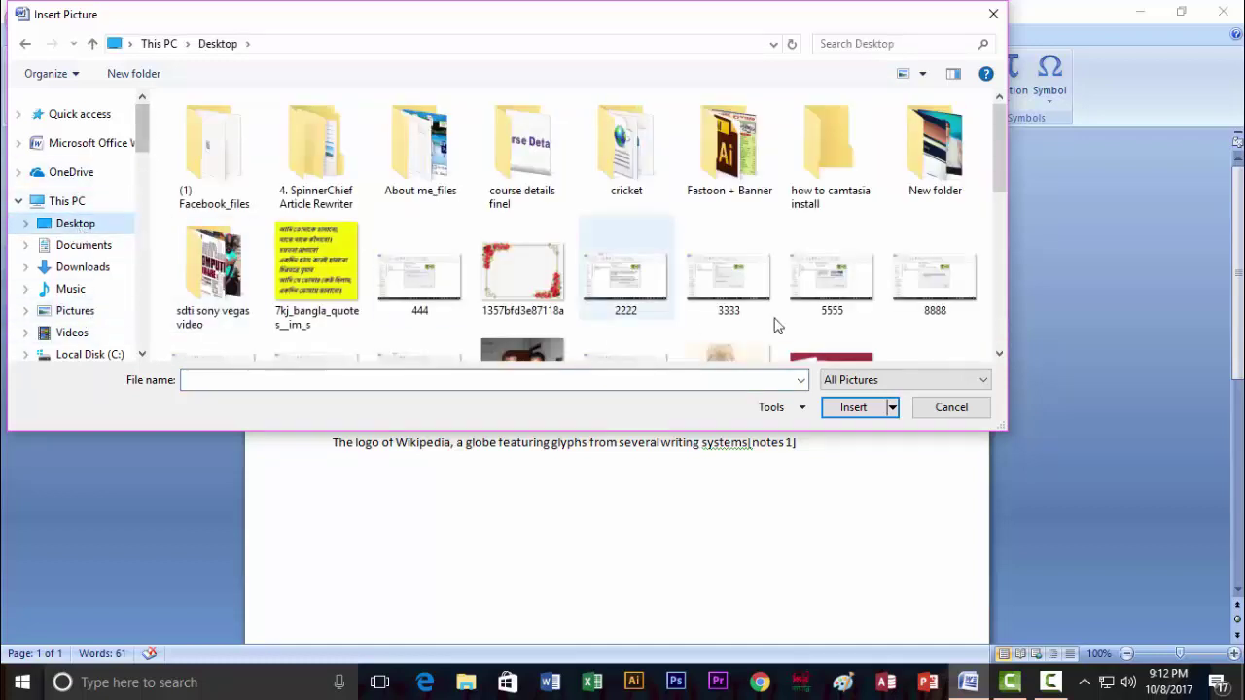
{"action": "left_click_drag", "start_coordinate": [1001, 173], "coordinate": [1001, 222]}
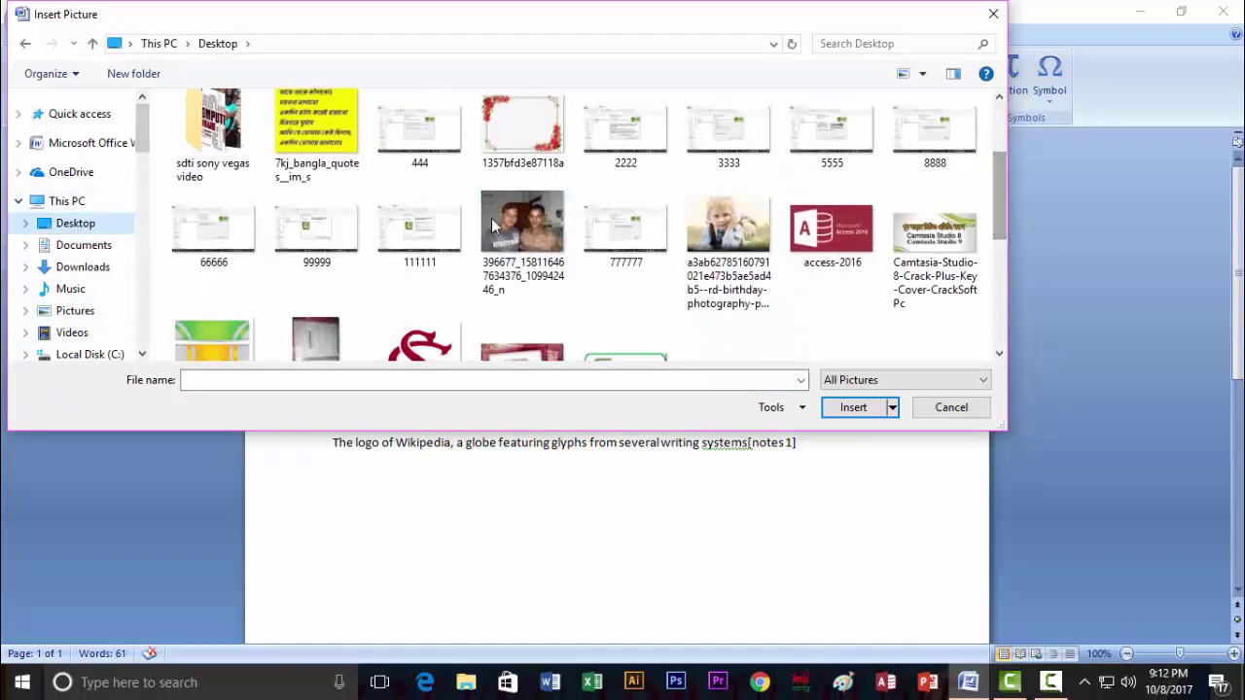
{"action": "left_click", "coordinate": [516, 224]}
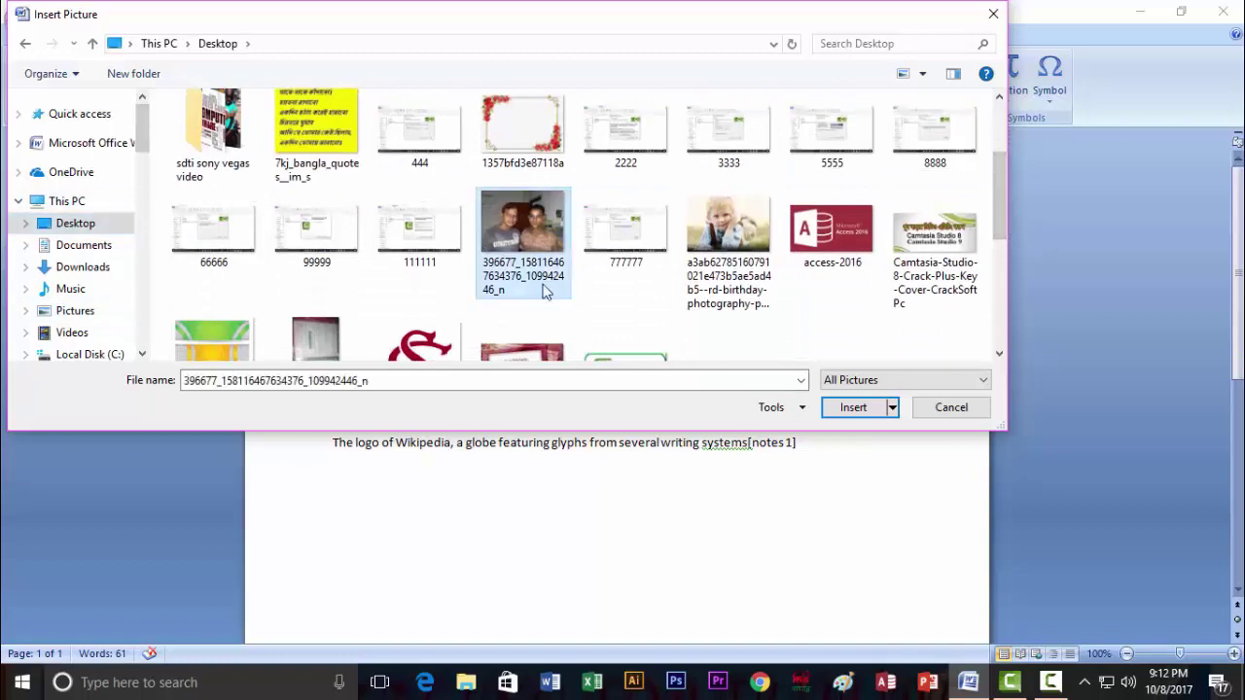
{"action": "left_click", "coordinate": [853, 407]}
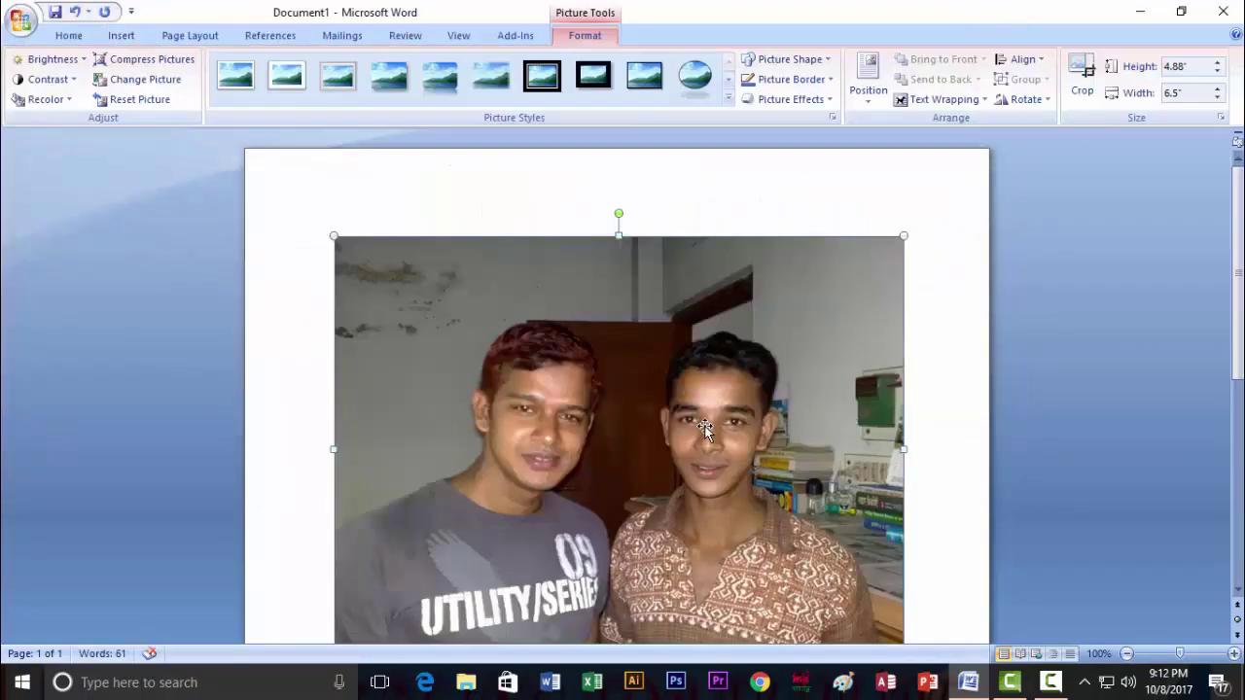
Set brightness to 0% (Normal), narrow the photo to about 3.97" wide, and apply -20% contrast.
{"action": "scroll", "coordinate": [705, 428], "scroll_direction": "down", "scroll_amount": 2}
{"action": "scroll", "coordinate": [662, 458], "scroll_direction": "up", "scroll_amount": 1}
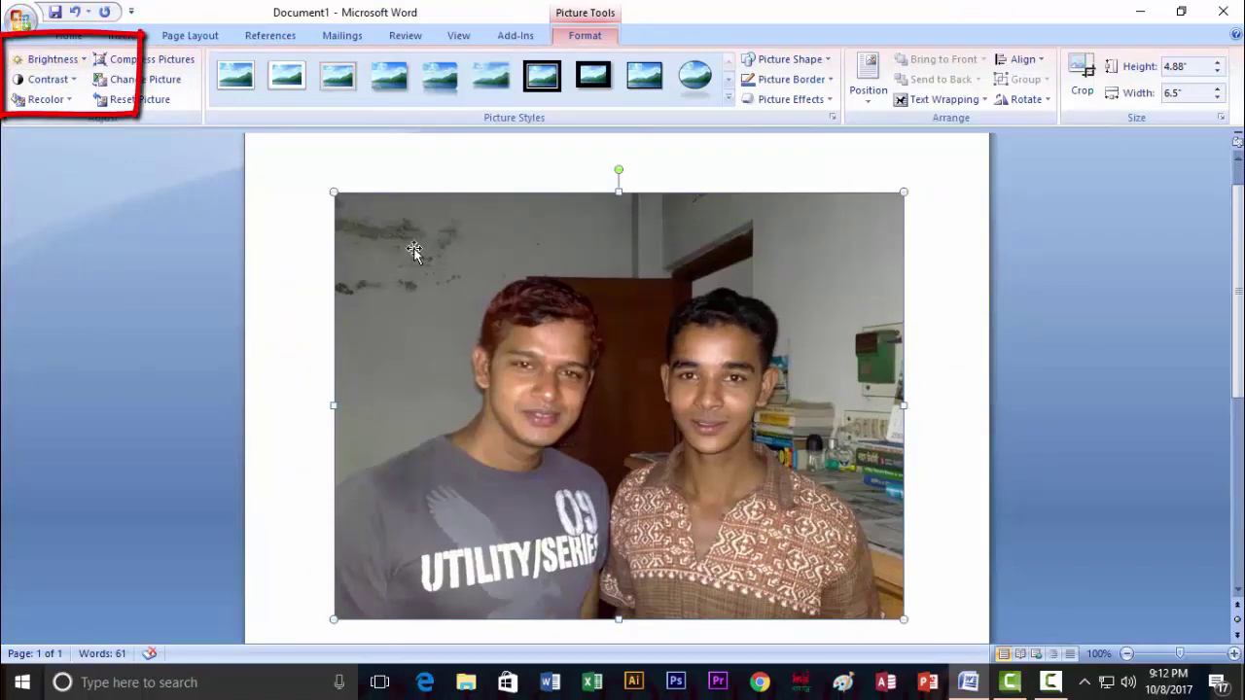
{"action": "left_click", "coordinate": [83, 67]}
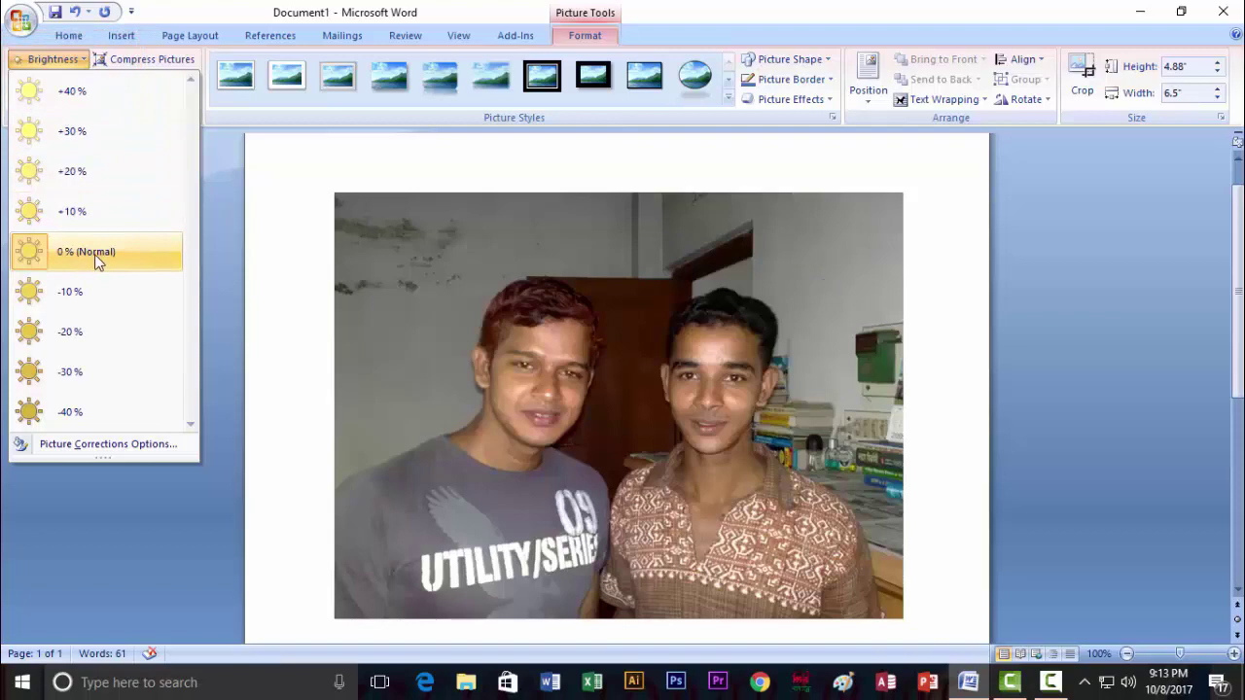
{"action": "left_click", "coordinate": [96, 255]}
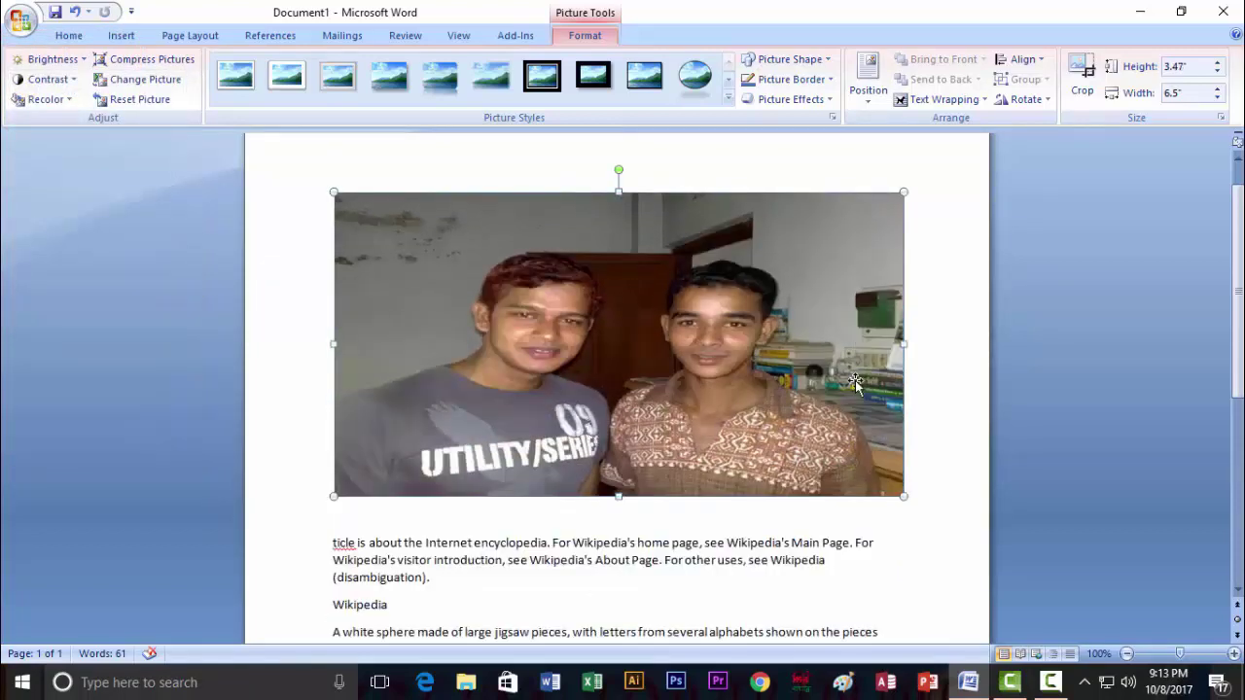
{"action": "left_click_drag", "start_coordinate": [905, 342], "coordinate": [809, 341]}
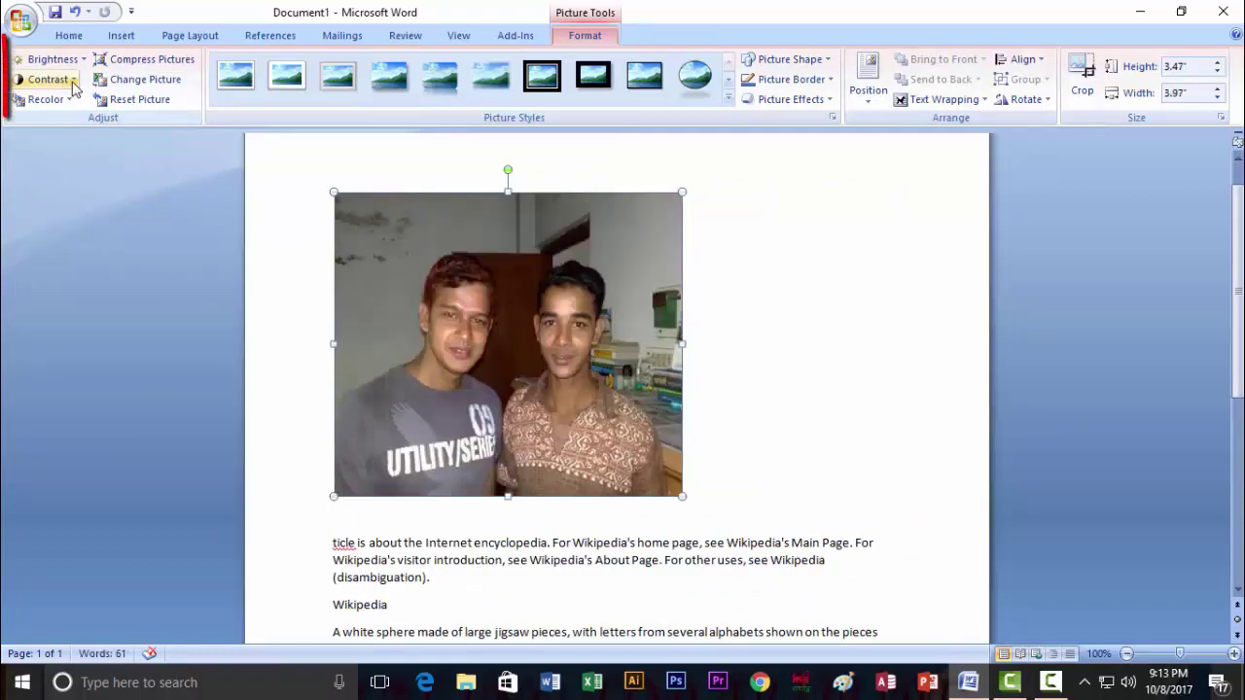
{"action": "left_click", "coordinate": [44, 78]}
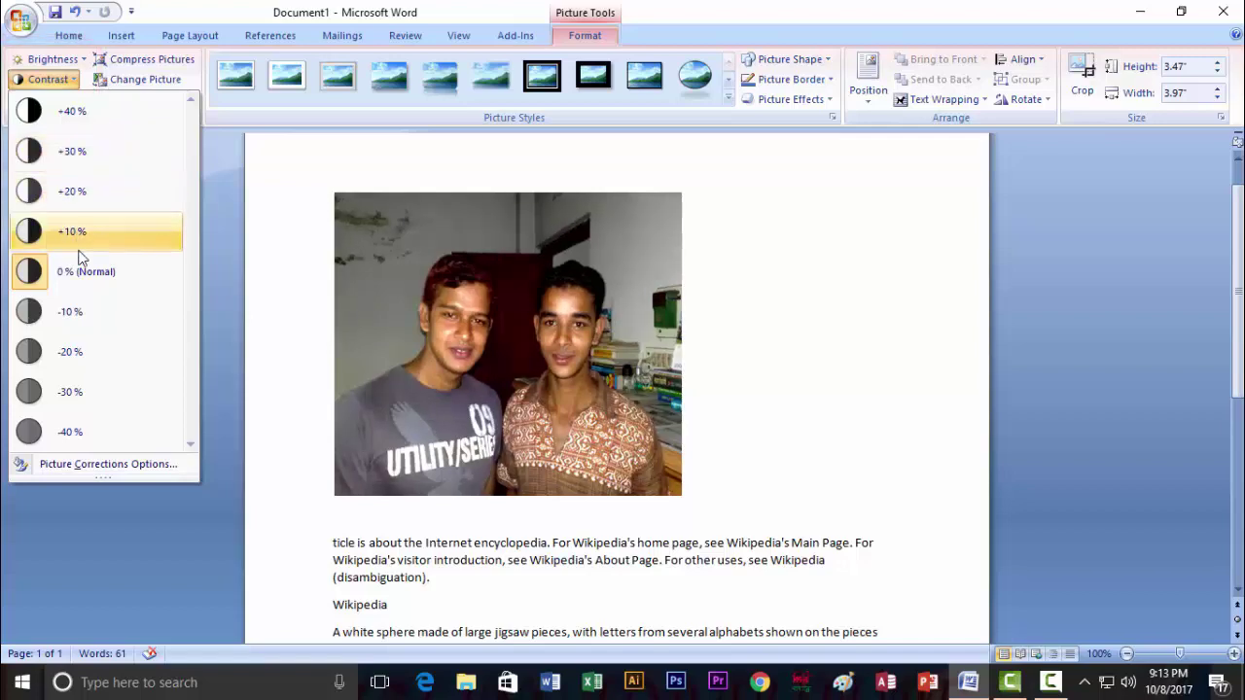
{"action": "left_click", "coordinate": [67, 362]}
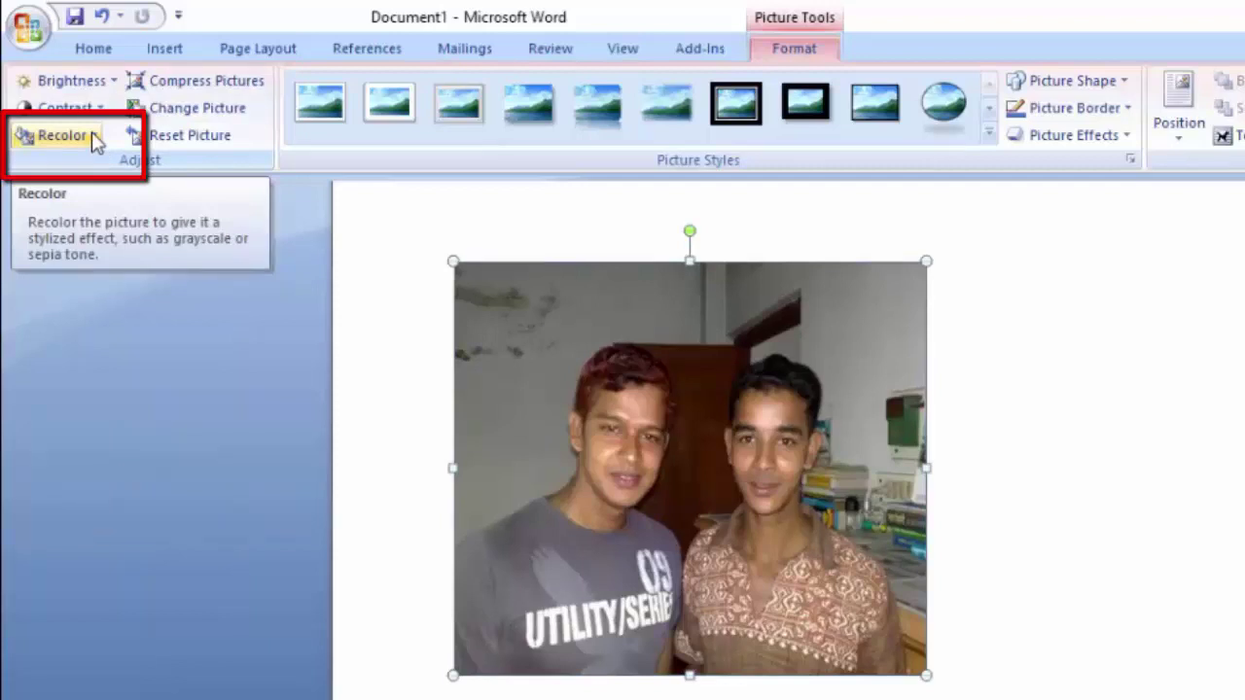
Recolor the photo with the dark blue swatch from Dark Variations.
{"action": "left_click", "coordinate": [91, 135]}
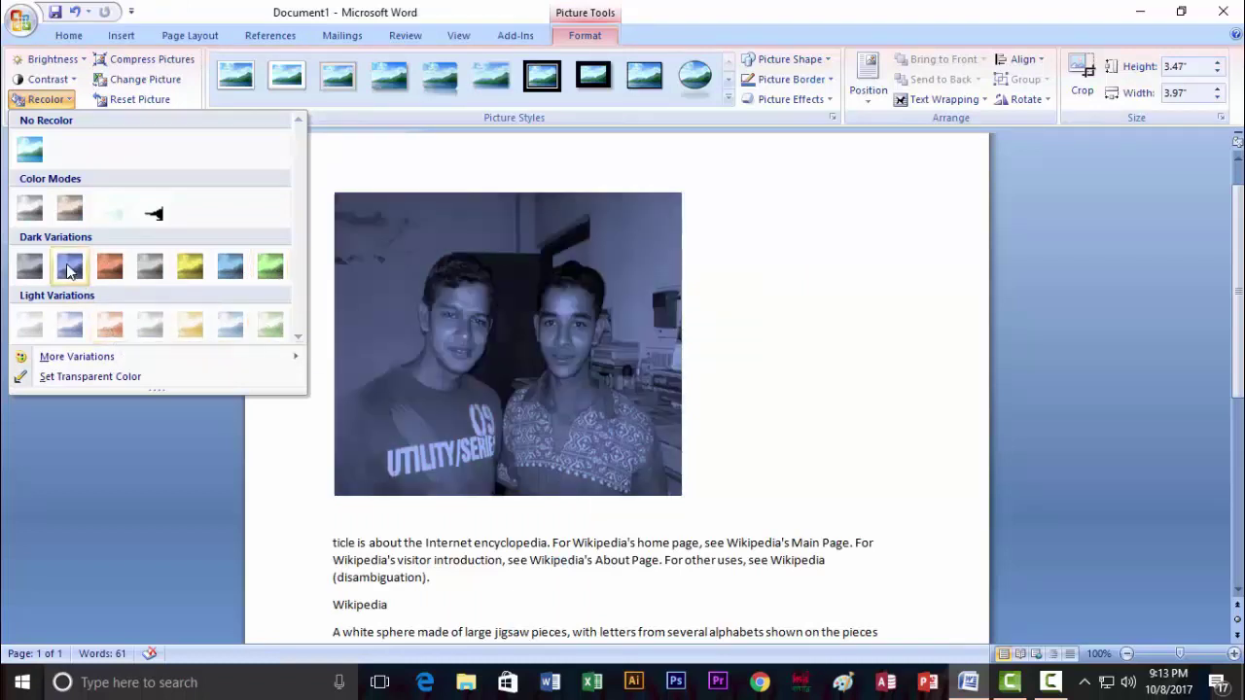
{"action": "left_click", "coordinate": [68, 271]}
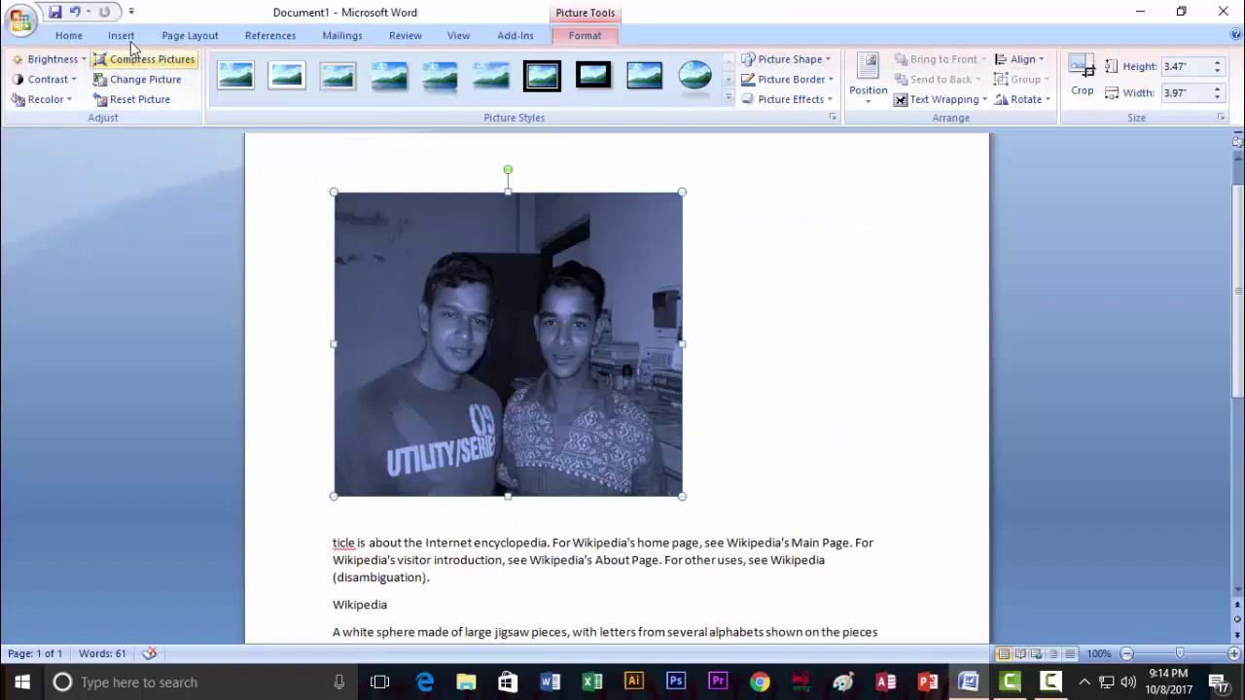
Reset the photo to remove the dark blue tint and restore its original size.
{"action": "left_click", "coordinate": [121, 35]}
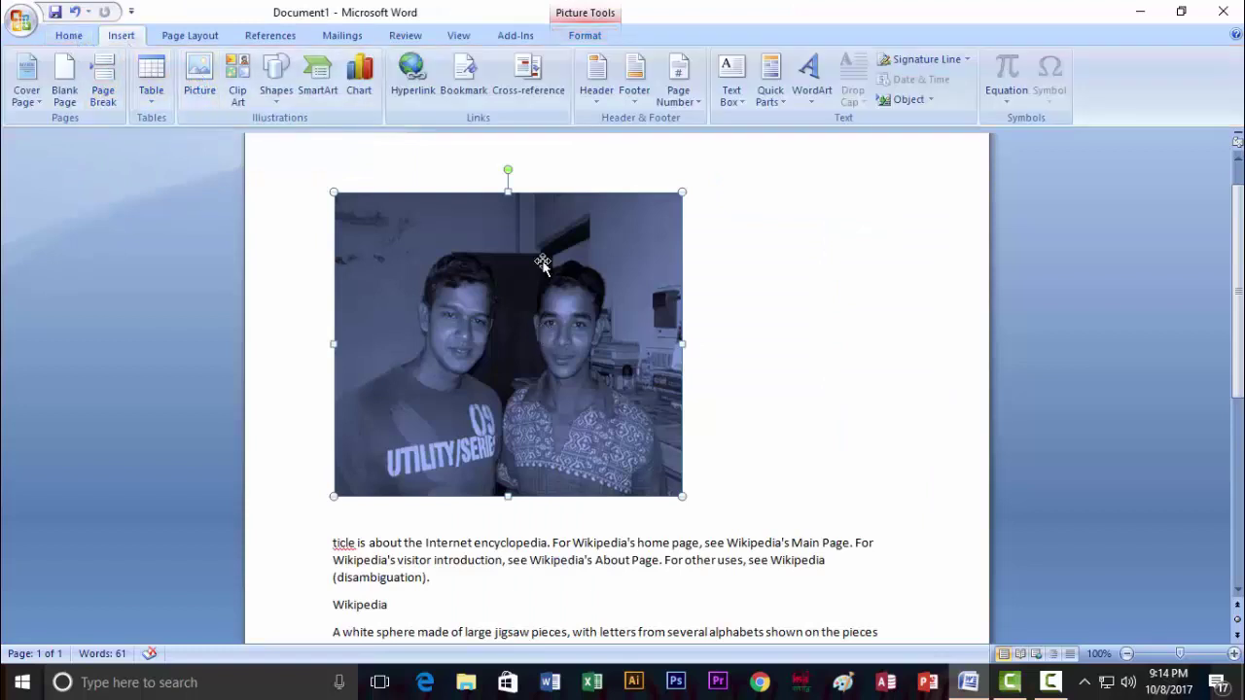
{"action": "left_click", "coordinate": [584, 36]}
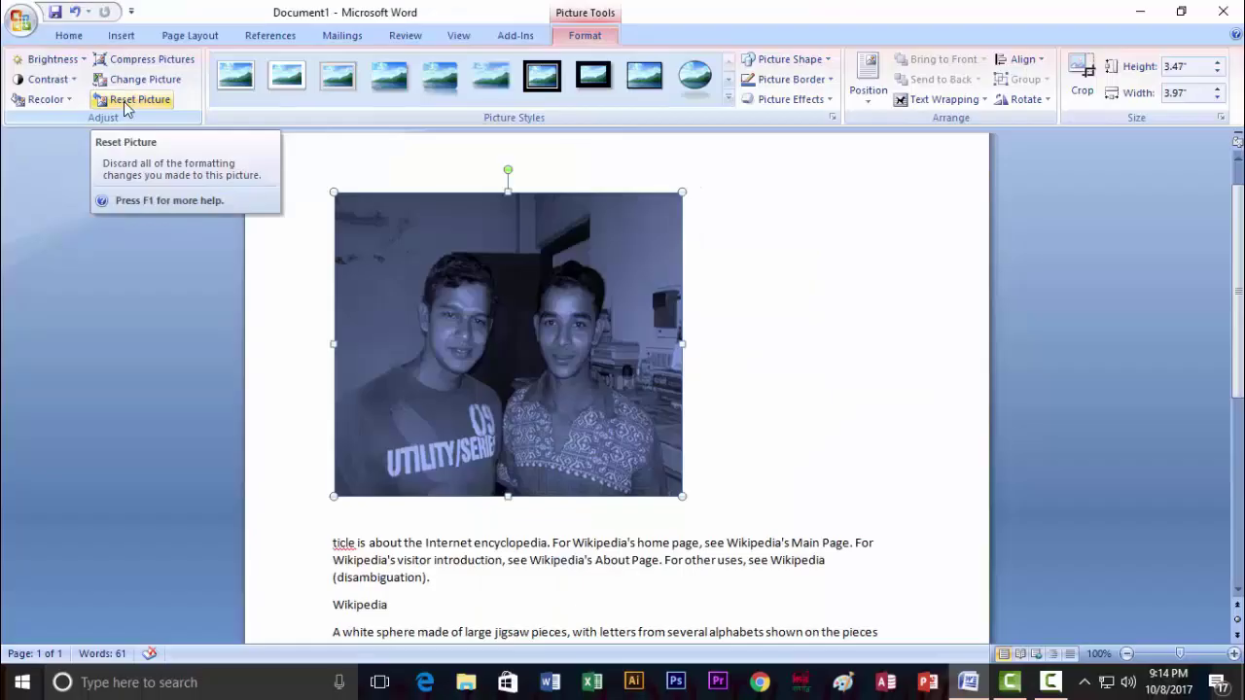
{"action": "left_click", "coordinate": [132, 100]}
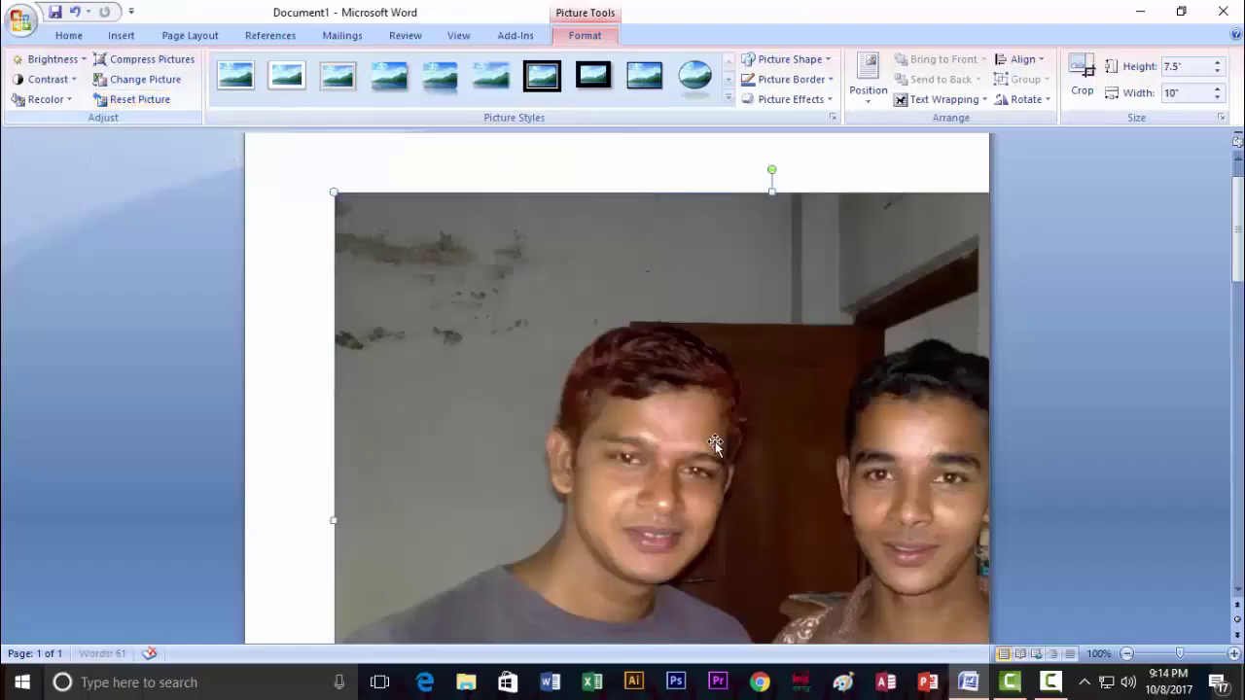
Drag the corner handle to shrink the photo to 2.84" by 3.79".
{"action": "scroll", "coordinate": [706, 433], "scroll_direction": "down", "scroll_amount": 2}
{"action": "scroll", "coordinate": [706, 433], "scroll_direction": "up", "scroll_amount": 2}
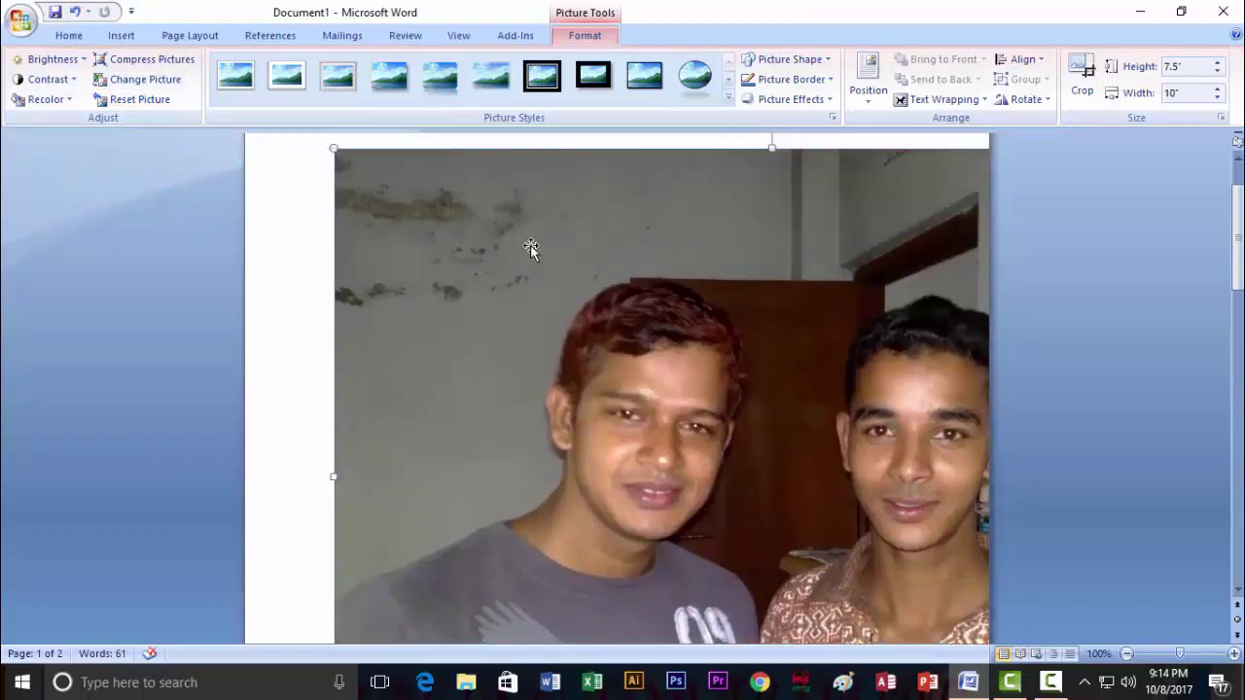
{"action": "scroll", "coordinate": [611, 263], "scroll_direction": "up", "scroll_amount": 1}
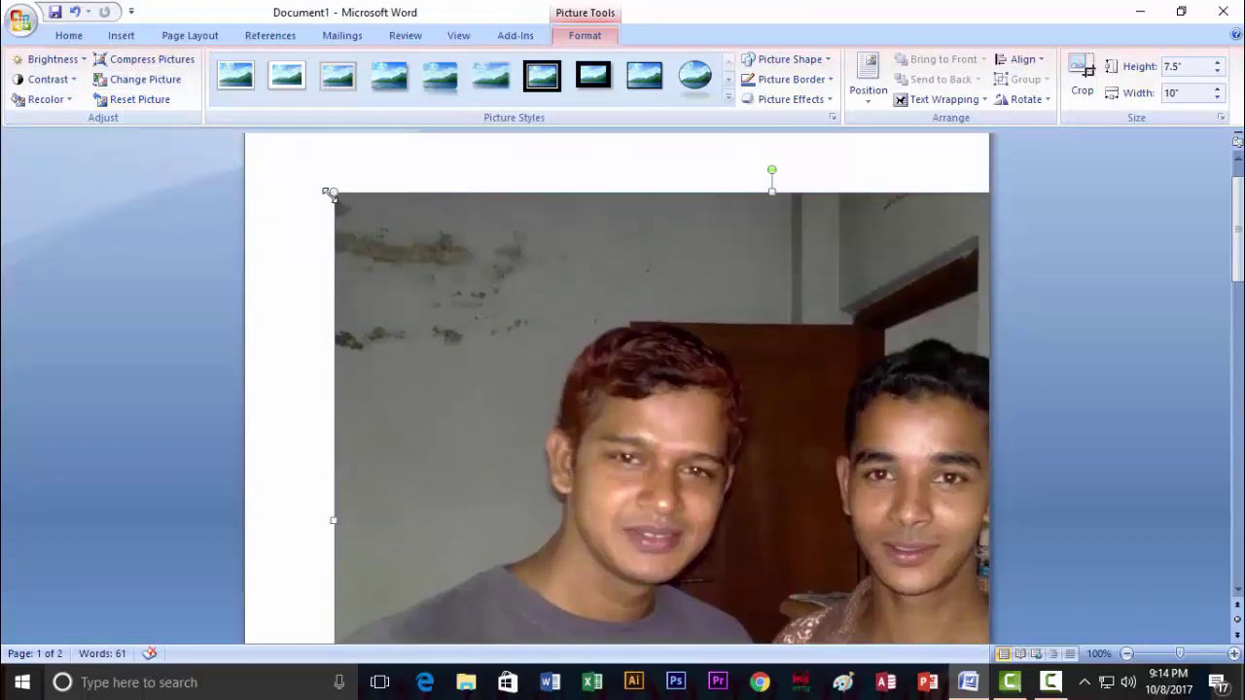
{"action": "left_click_drag", "start_coordinate": [328, 190], "coordinate": [795, 516]}
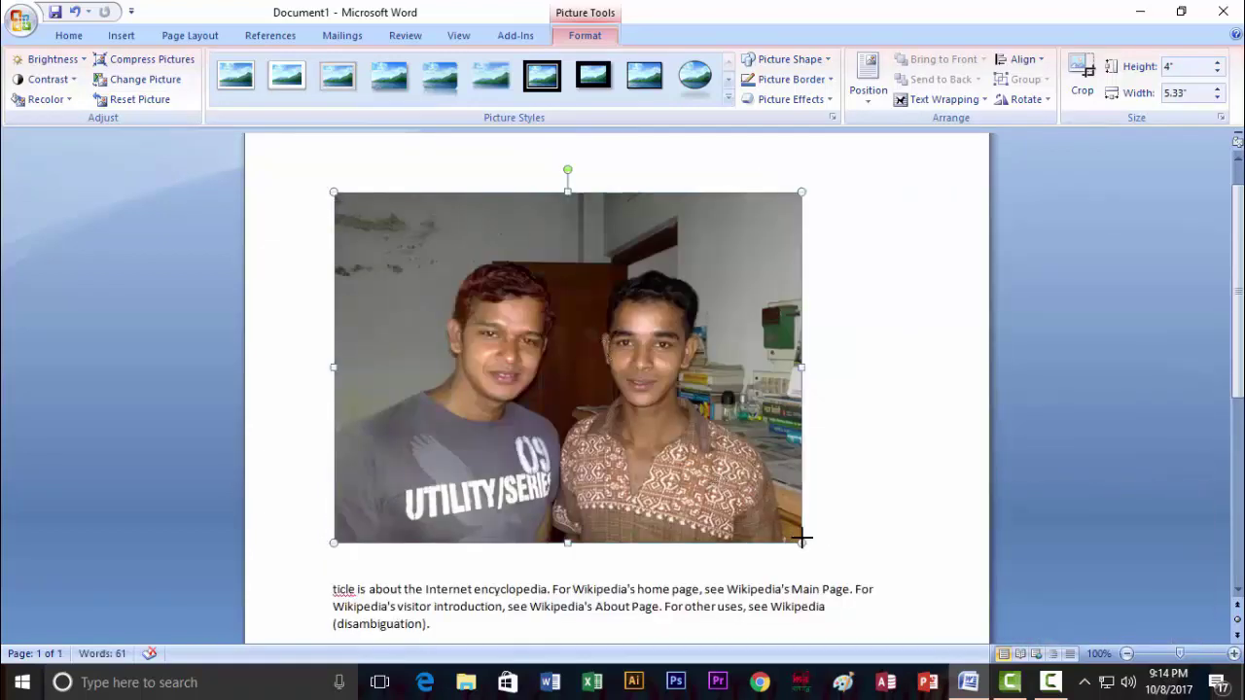
{"action": "left_click_drag", "start_coordinate": [802, 538], "coordinate": [667, 442]}
{"action": "mouse_move", "coordinate": [519, 310]}
{"action": "left_mouse_down"}
{"action": "mouse_move", "coordinate": [560, 331]}
{"action": "mouse_move", "coordinate": [492, 288]}
{"action": "left_mouse_up"}
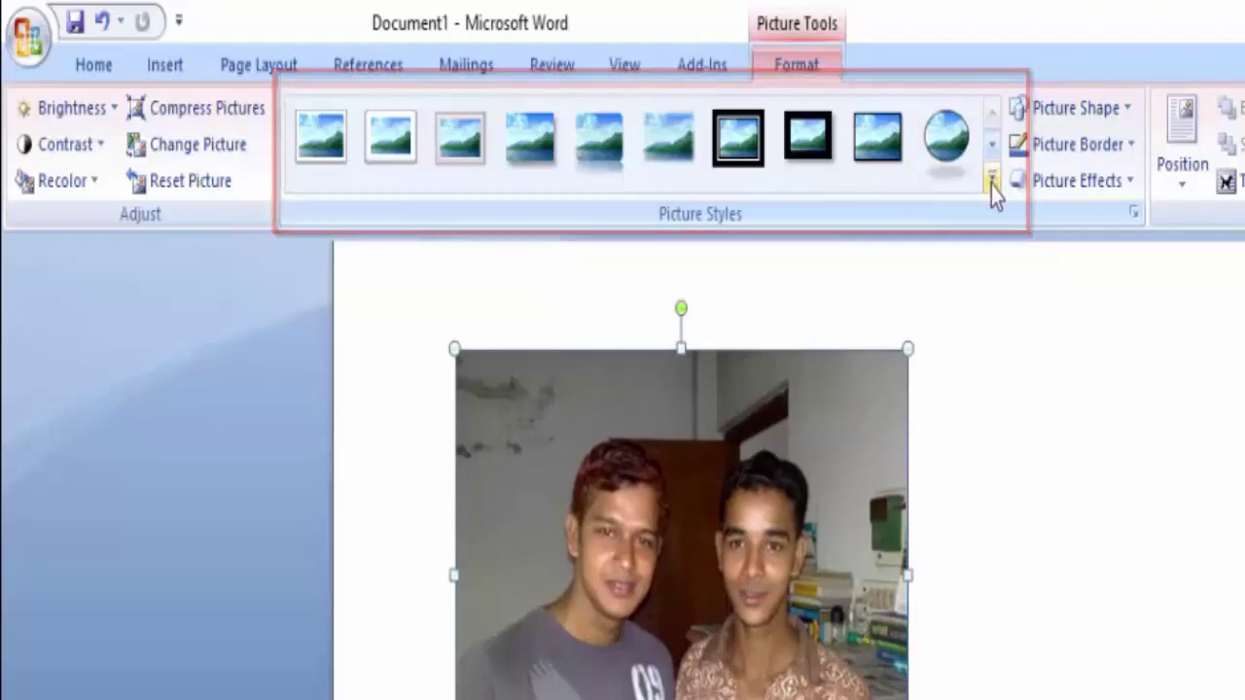
Apply Bevel Perspective from the full Picture Styles gallery to the photo.
{"action": "left_click", "coordinate": [991, 179]}
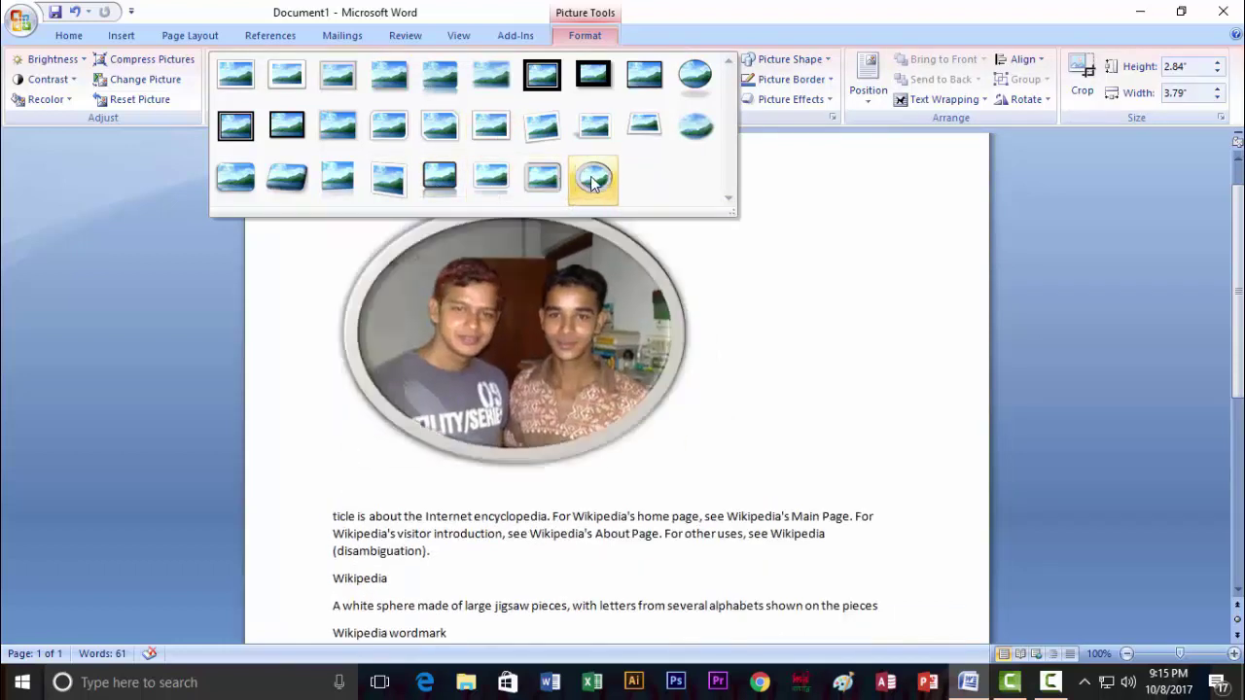
{"action": "left_click", "coordinate": [288, 178]}
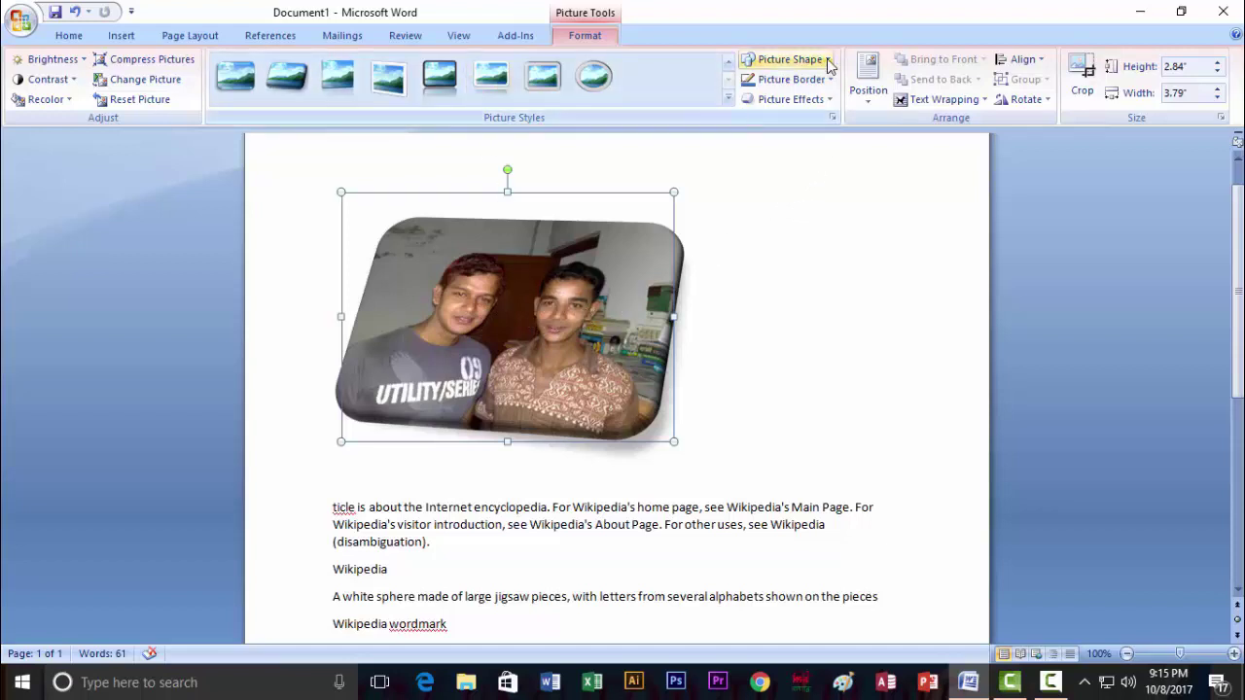
Try a reflected rounded style, a left arrow and the wavy punched-tape shape on the photo.
{"action": "left_click", "coordinate": [790, 60]}
{"action": "left_click", "coordinate": [426, 428]}
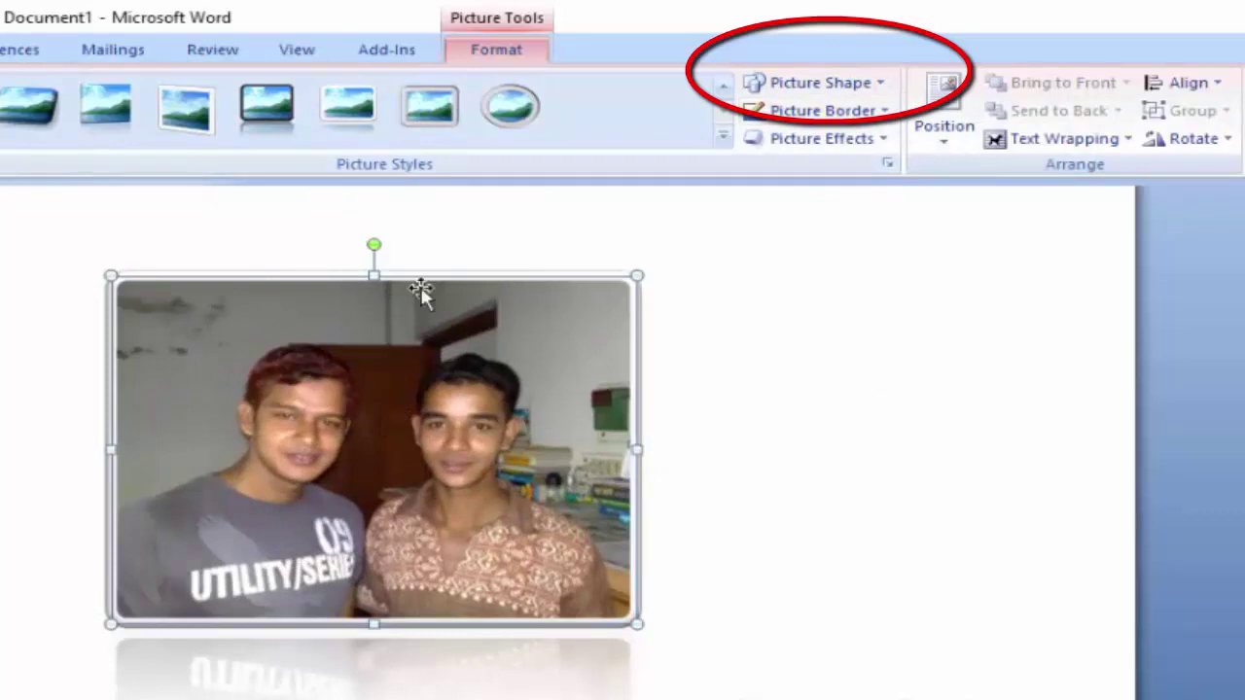
{"action": "left_click", "coordinate": [878, 83]}
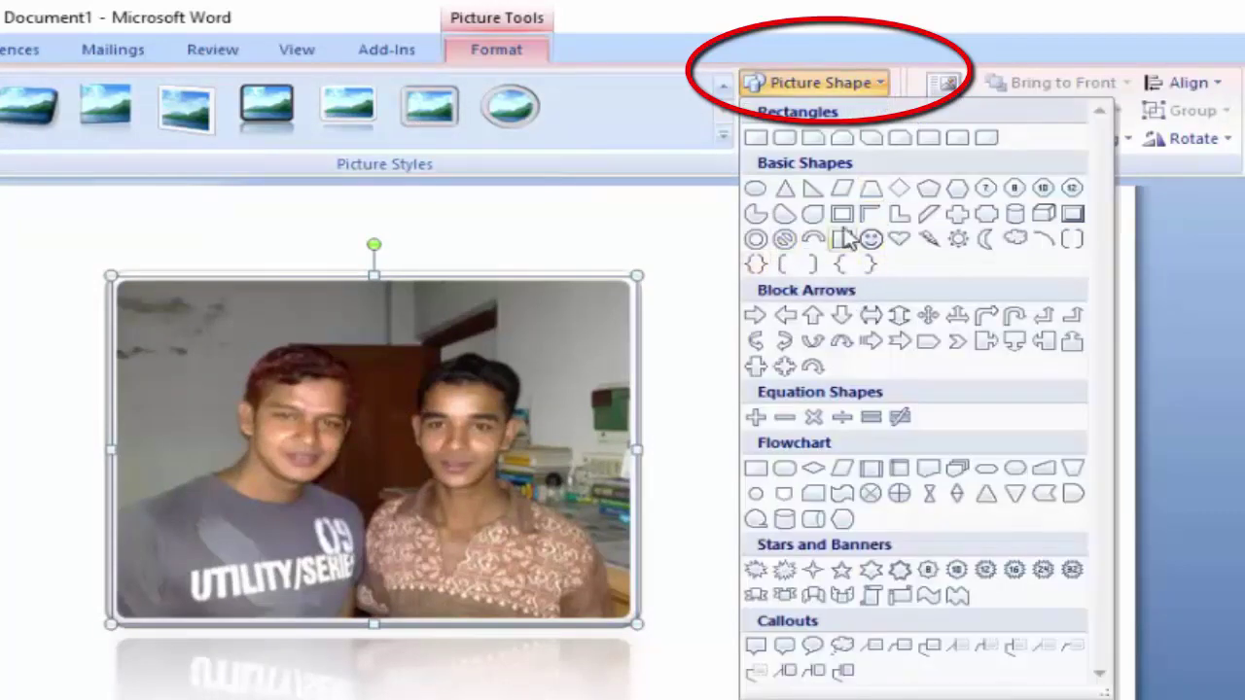
{"action": "left_click", "coordinate": [785, 314]}
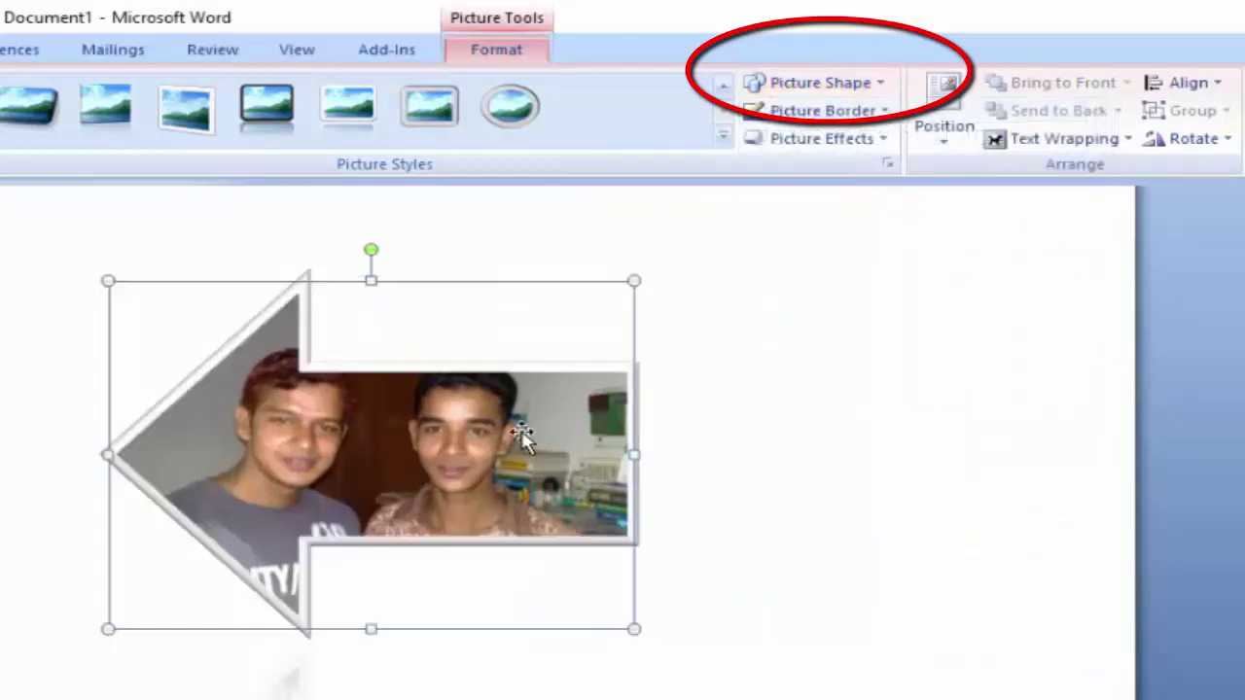
{"action": "left_click", "coordinate": [873, 84]}
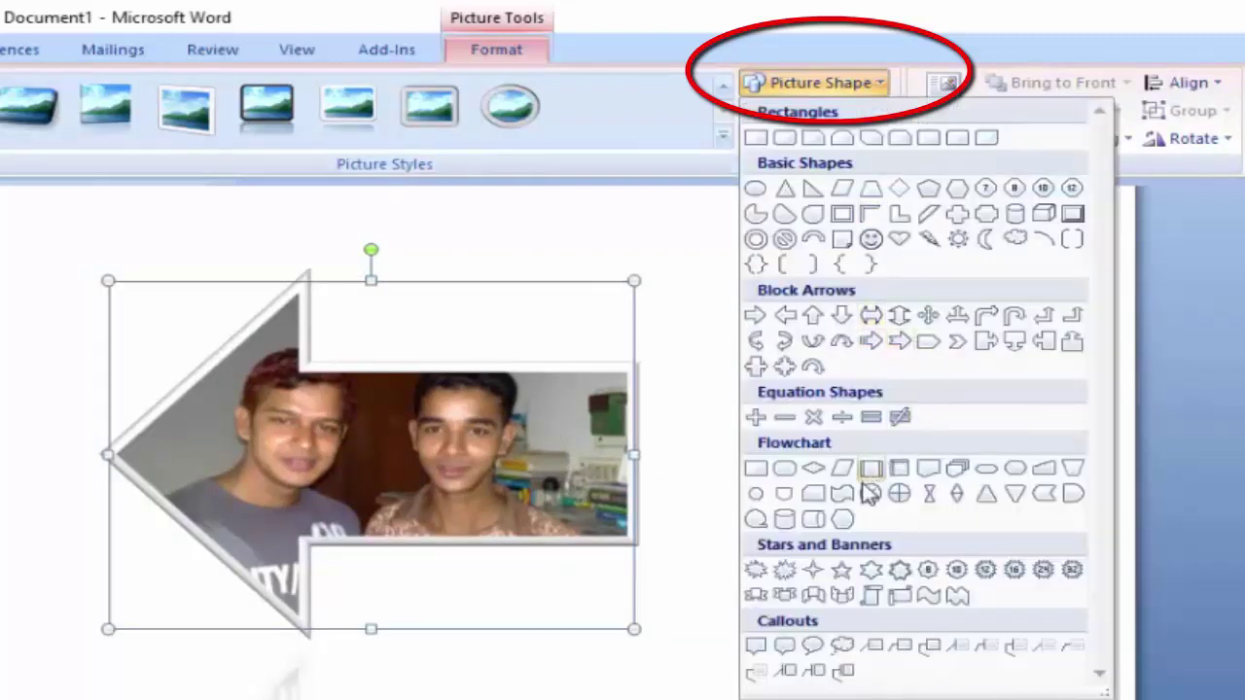
{"action": "left_click", "coordinate": [833, 501]}
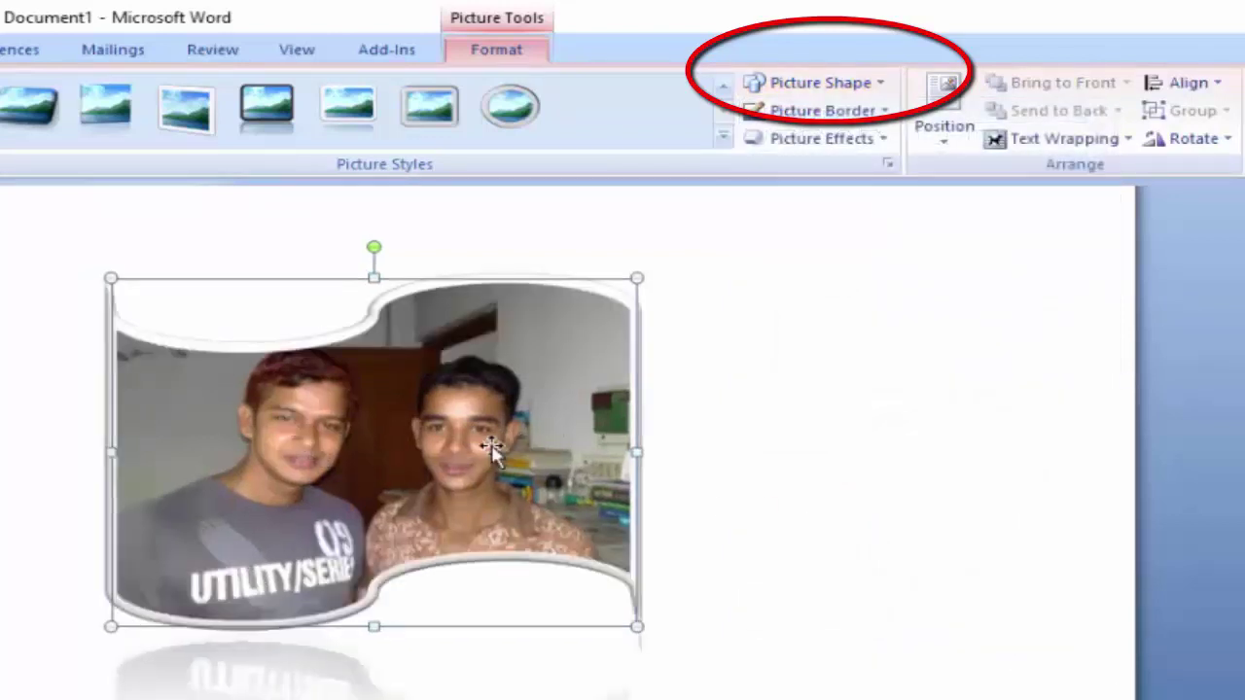
Try a banner shape, then settle on the 7-point star shape.
{"action": "left_click", "coordinate": [882, 84]}
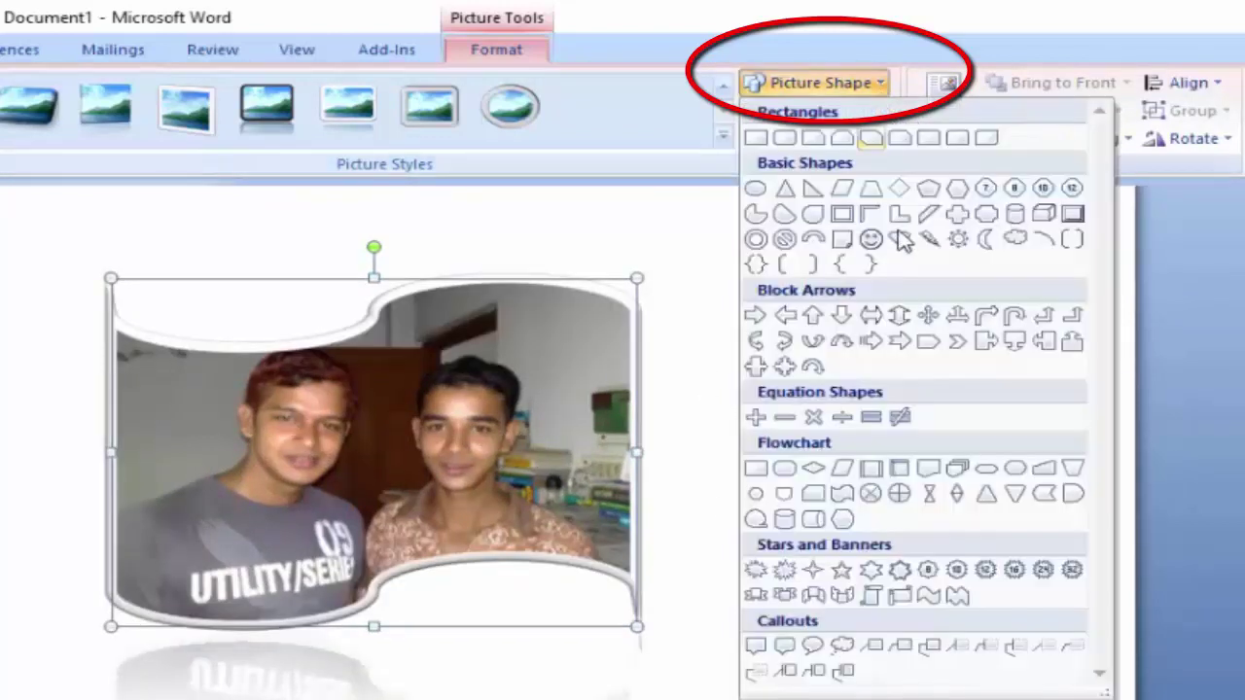
{"action": "left_click", "coordinate": [843, 596]}
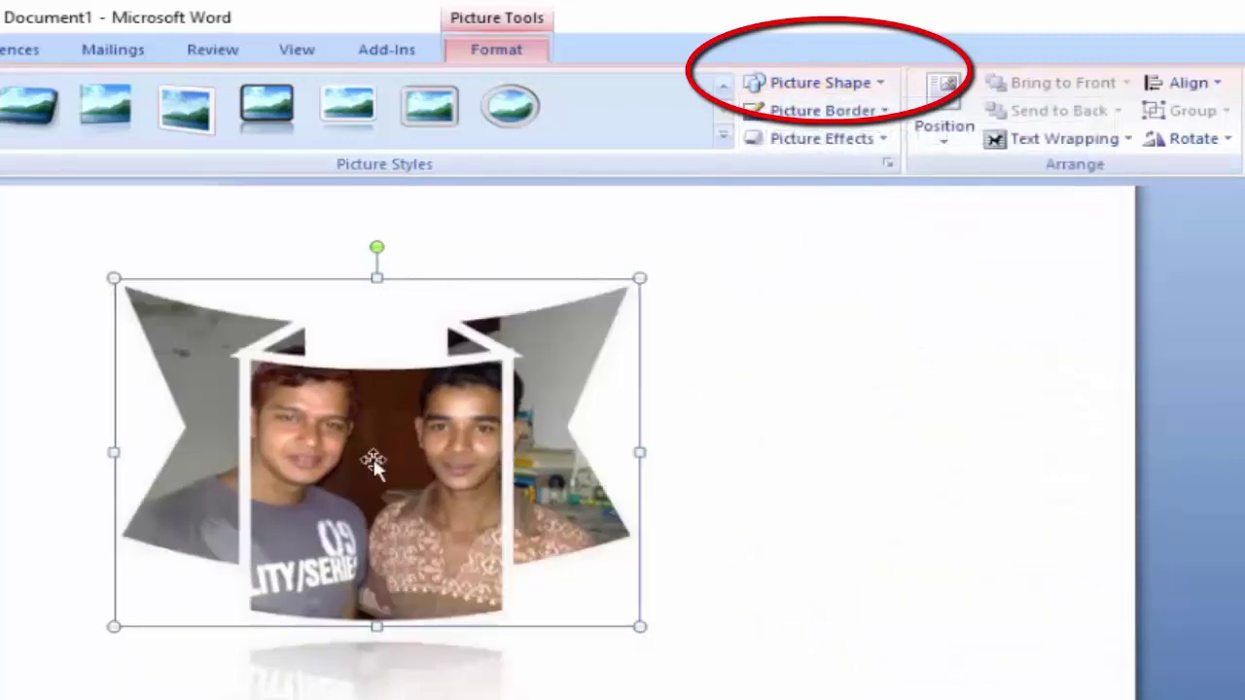
{"action": "left_click", "coordinate": [881, 83]}
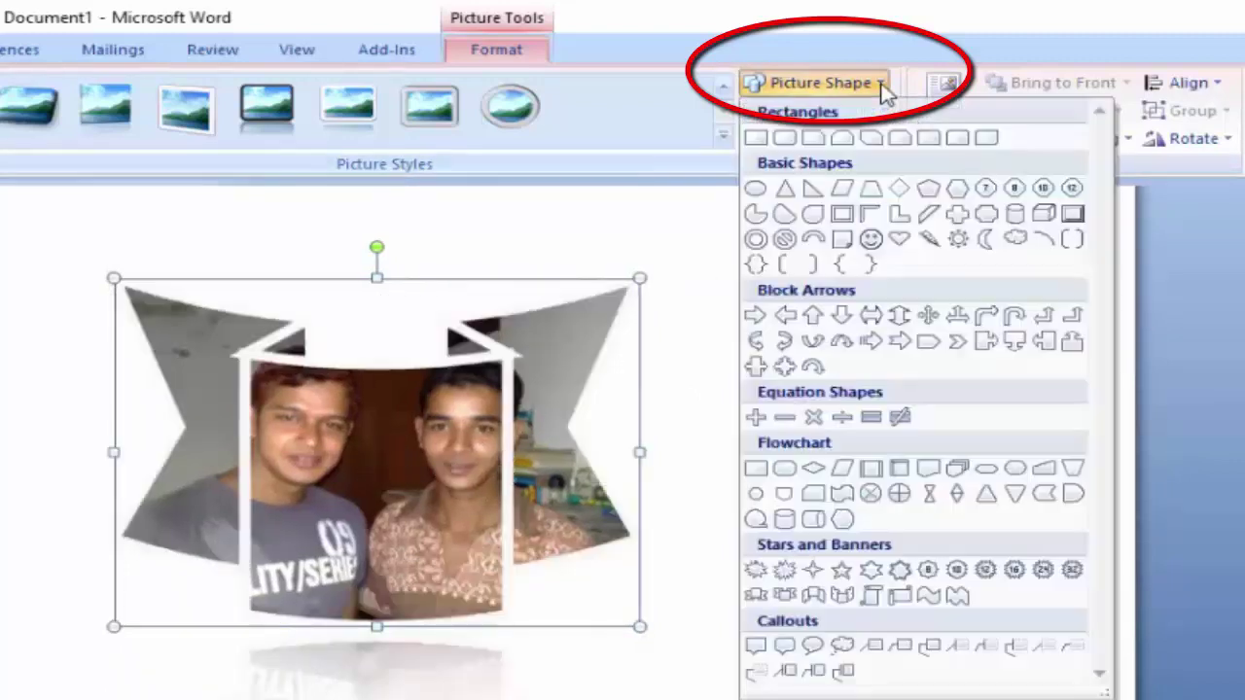
{"action": "left_click", "coordinate": [901, 572]}
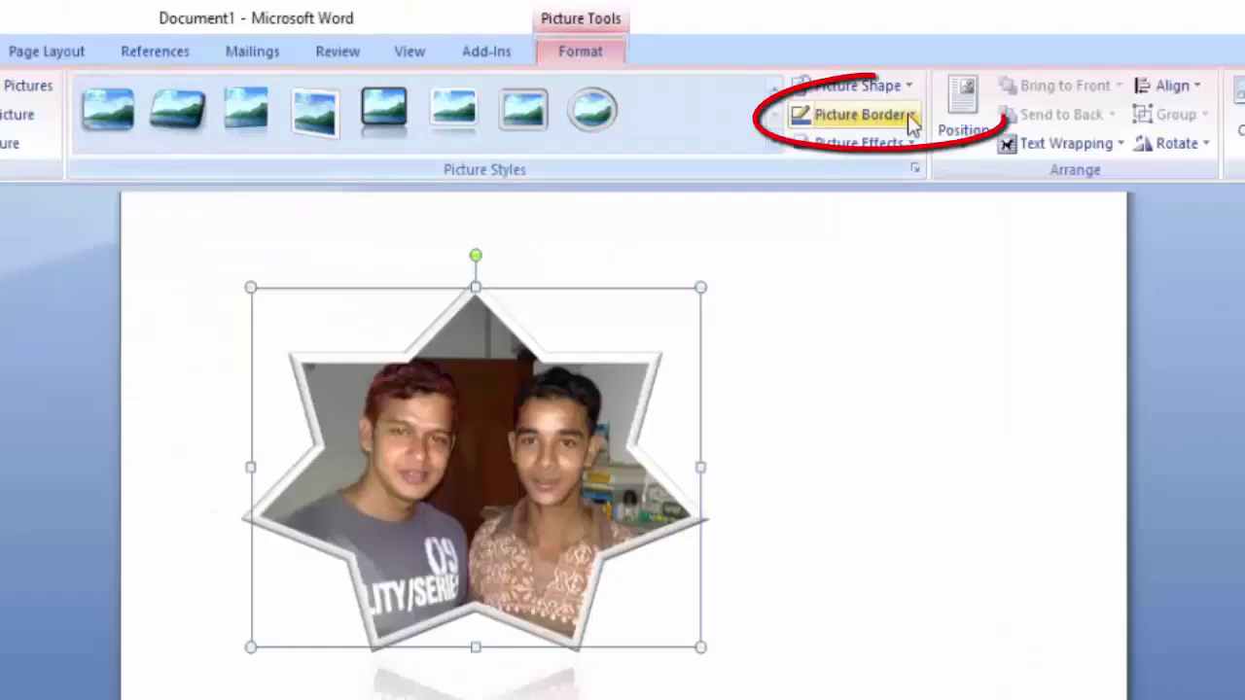
{"action": "left_click", "coordinate": [791, 79]}
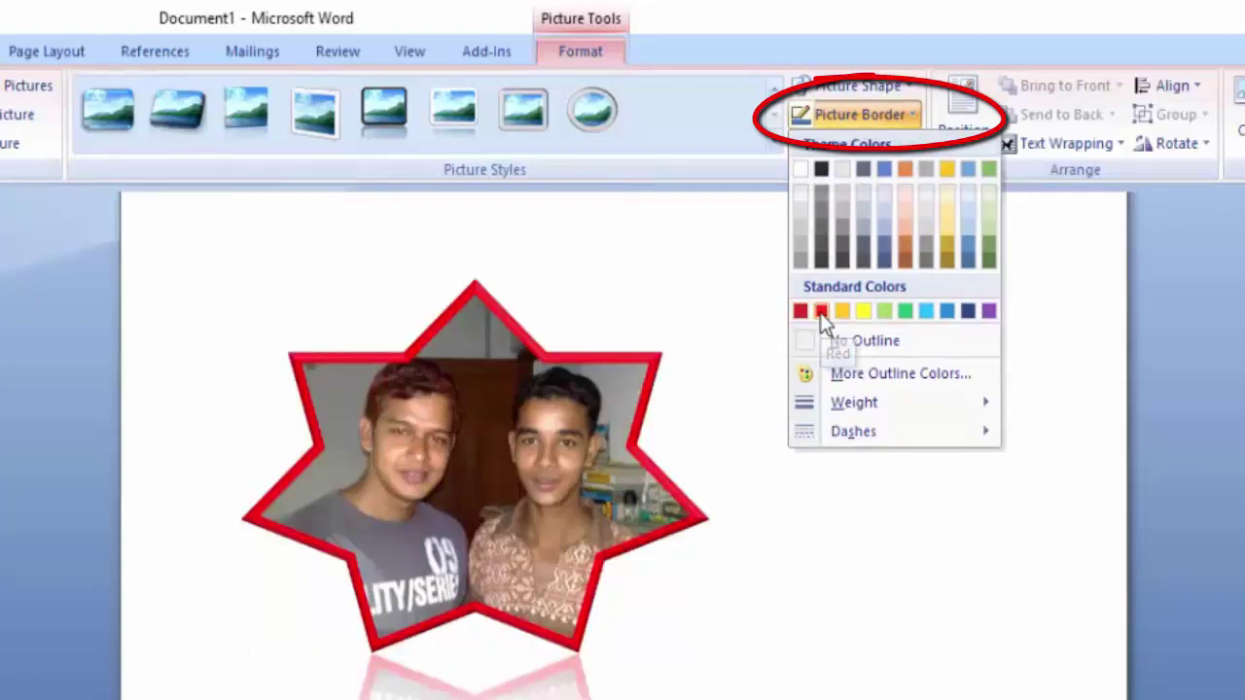
Give the star photo a red outline 6 pt thick.
{"action": "left_click", "coordinate": [821, 311]}
{"action": "left_click", "coordinate": [913, 114]}
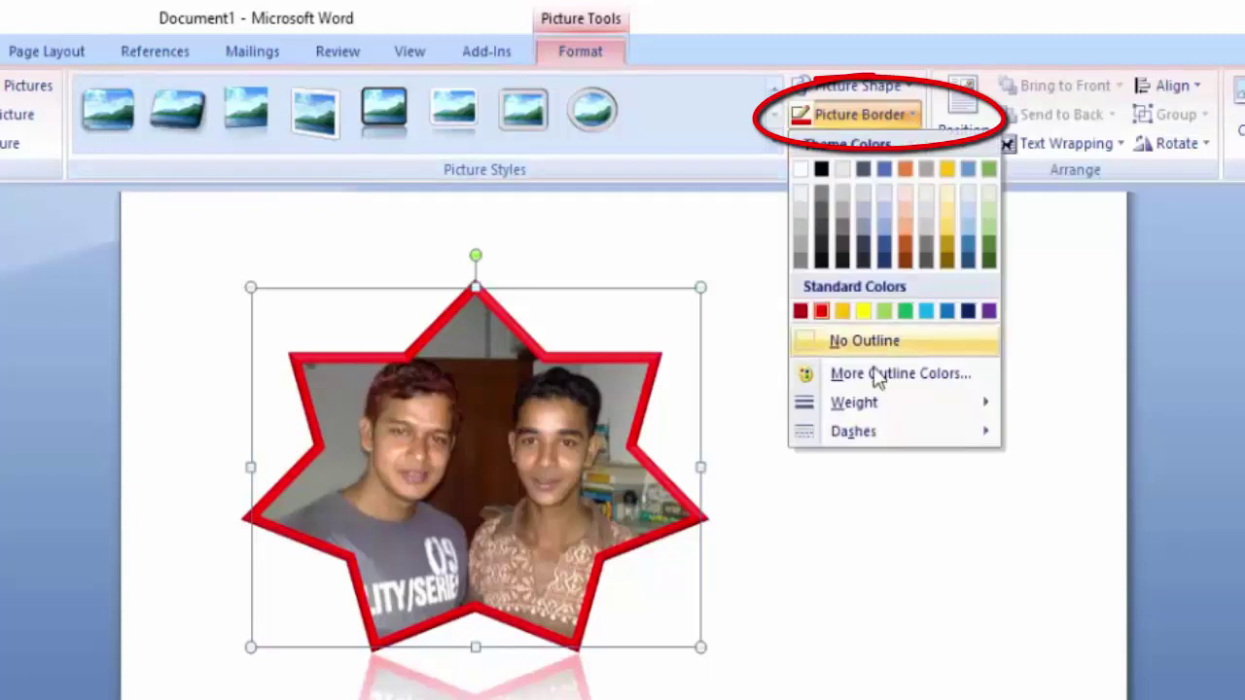
{"action": "mouse_move", "coordinate": [855, 402]}
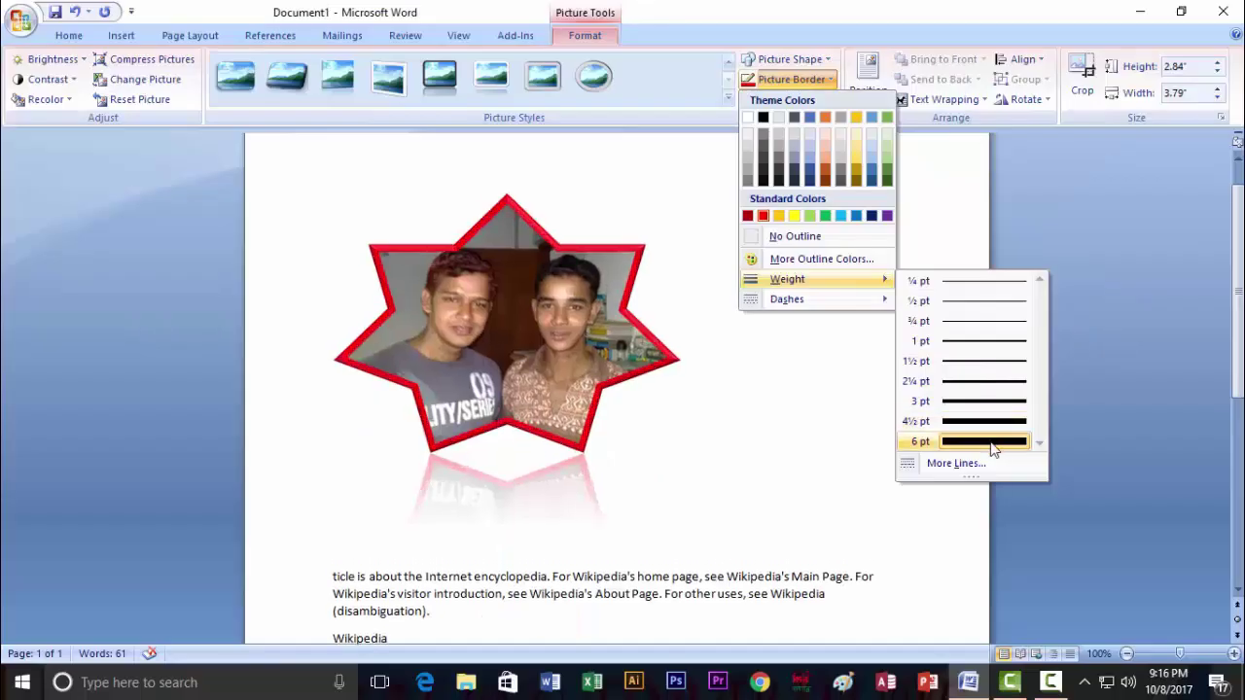
{"action": "left_click", "coordinate": [992, 444]}
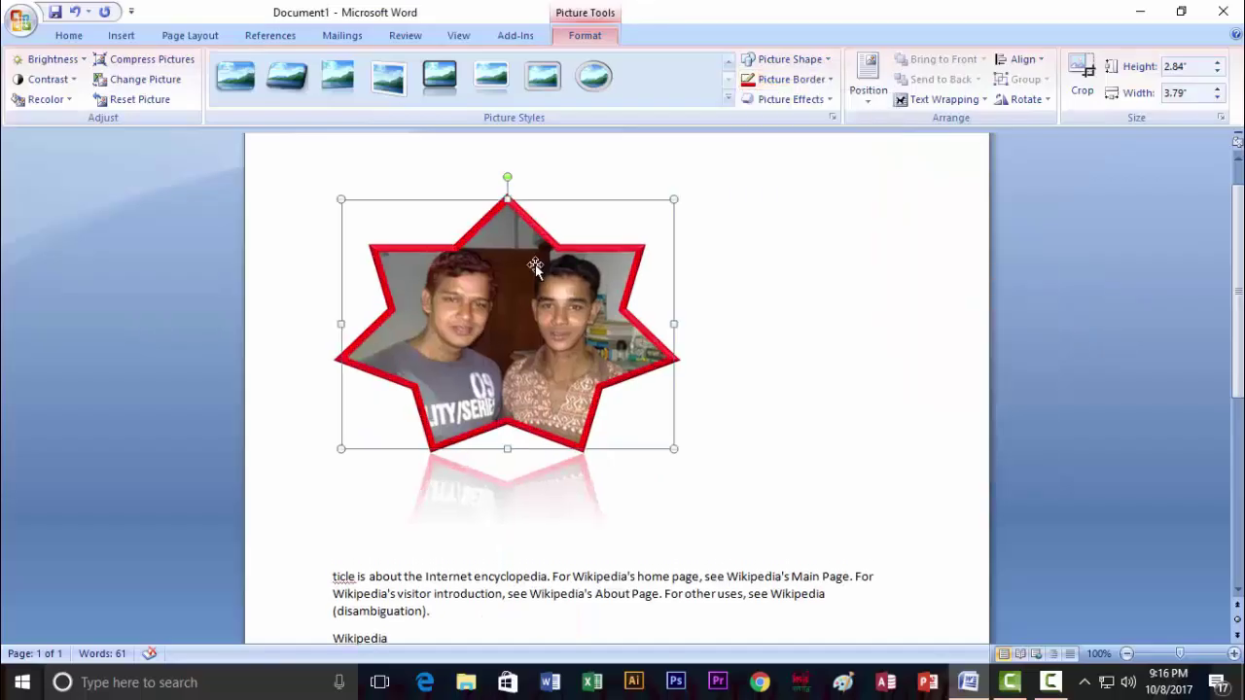
Browse the picture effects and position options without applying any changes.
{"action": "left_click", "coordinate": [790, 100]}
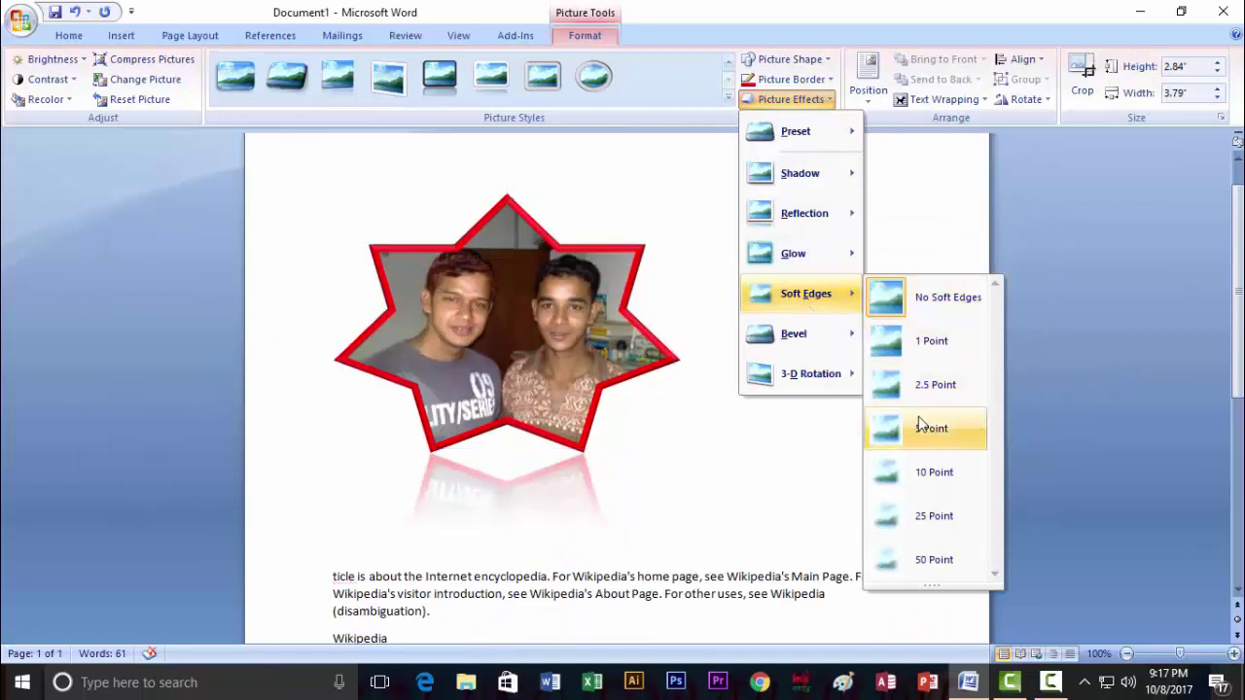
{"action": "mouse_move", "coordinate": [794, 333]}
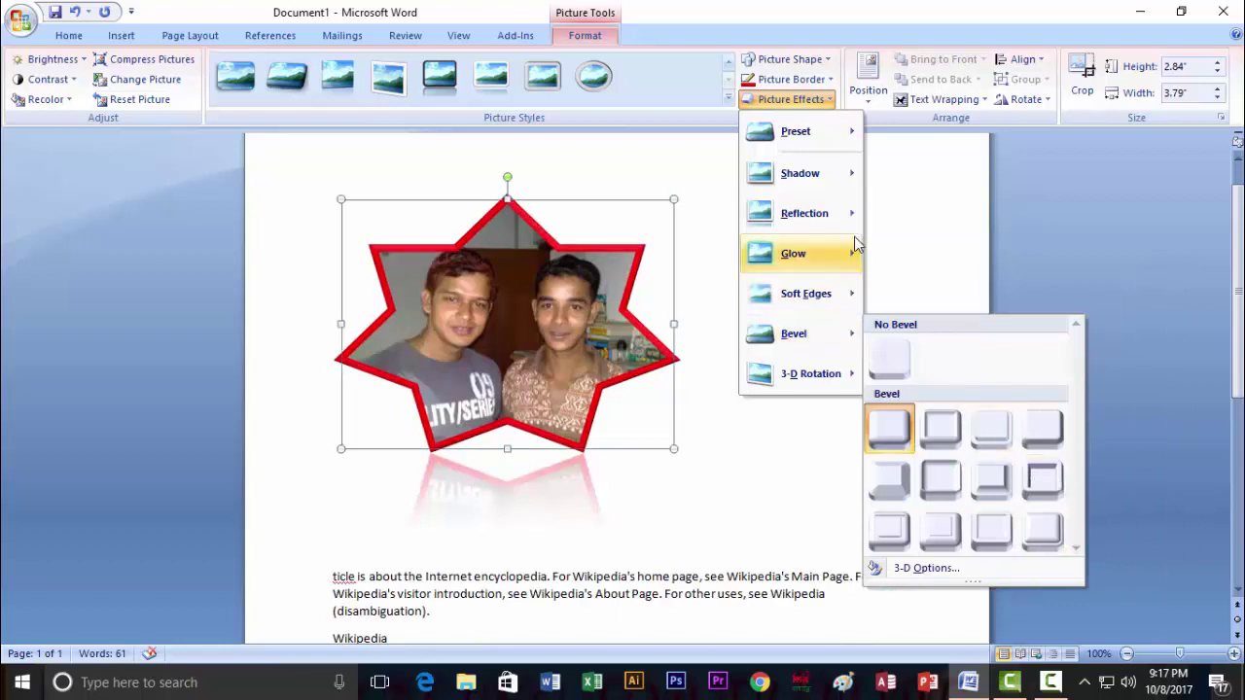
{"action": "left_click", "coordinate": [667, 128]}
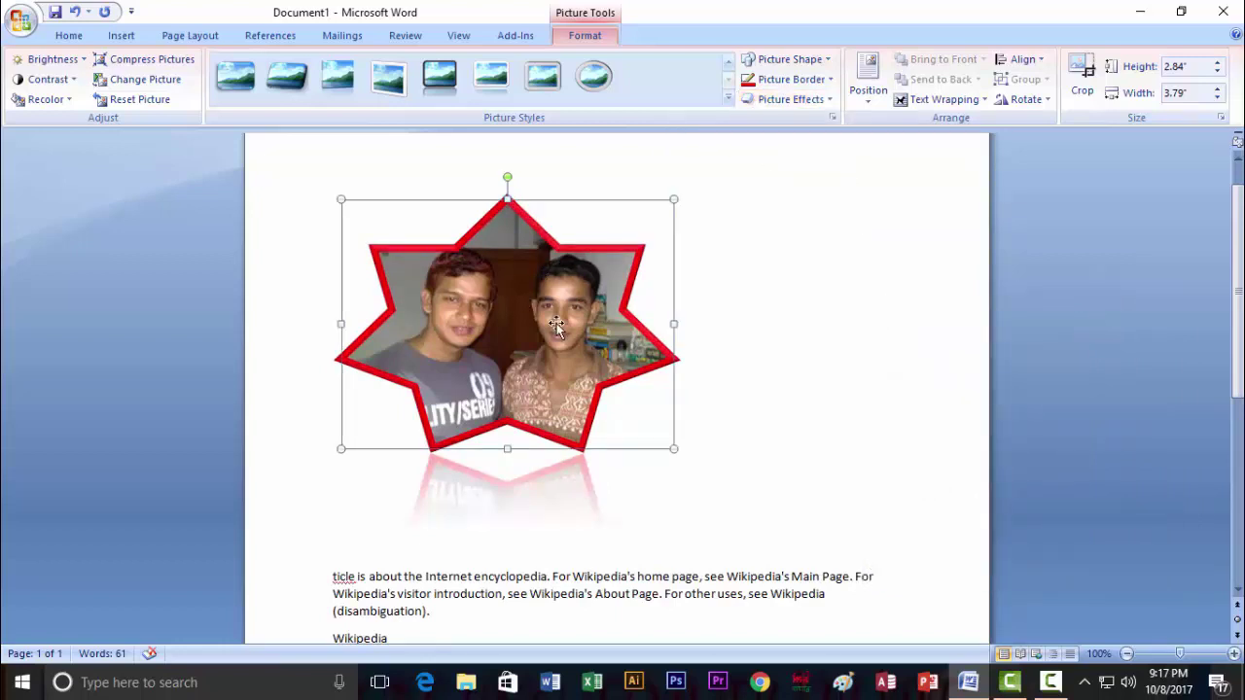
{"action": "scroll", "coordinate": [556, 323], "scroll_direction": "down", "scroll_amount": 1}
{"action": "scroll", "coordinate": [557, 323], "scroll_direction": "down", "scroll_amount": 8}
{"action": "scroll", "coordinate": [556, 323], "scroll_direction": "up", "scroll_amount": 5}
{"action": "scroll", "coordinate": [557, 323], "scroll_direction": "up", "scroll_amount": 5}
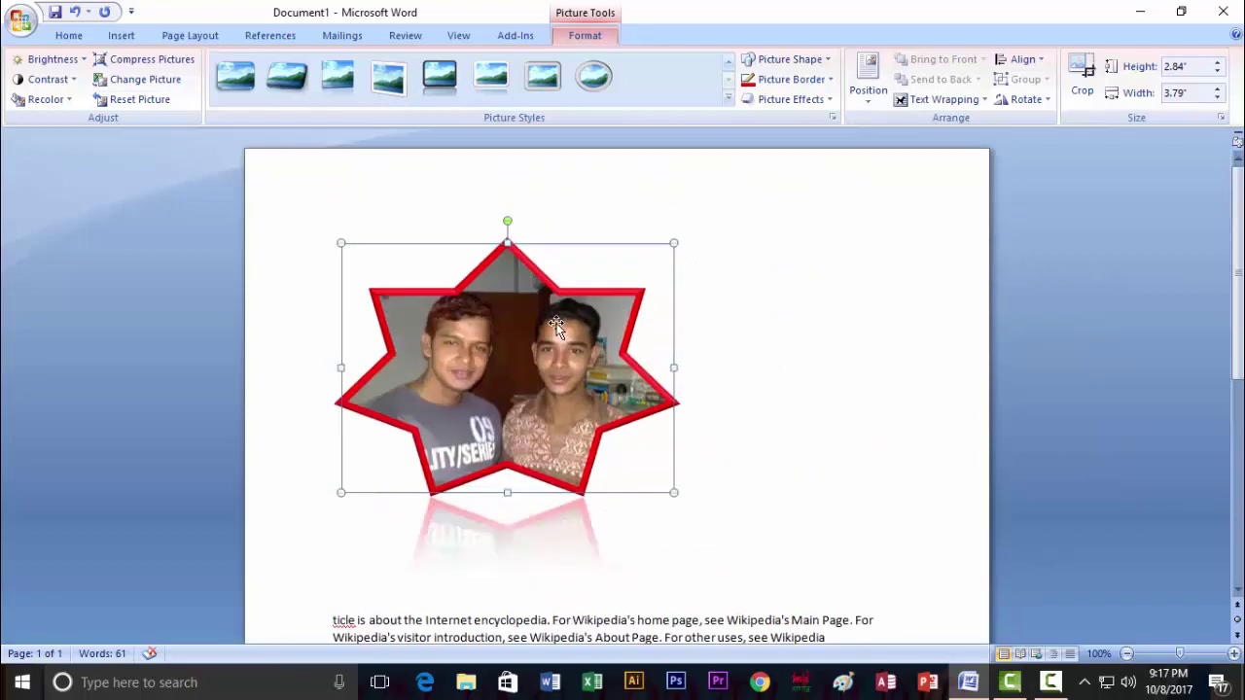
{"action": "scroll", "coordinate": [557, 323], "scroll_direction": "down", "scroll_amount": 1}
{"action": "scroll", "coordinate": [556, 323], "scroll_direction": "up", "scroll_amount": 1}
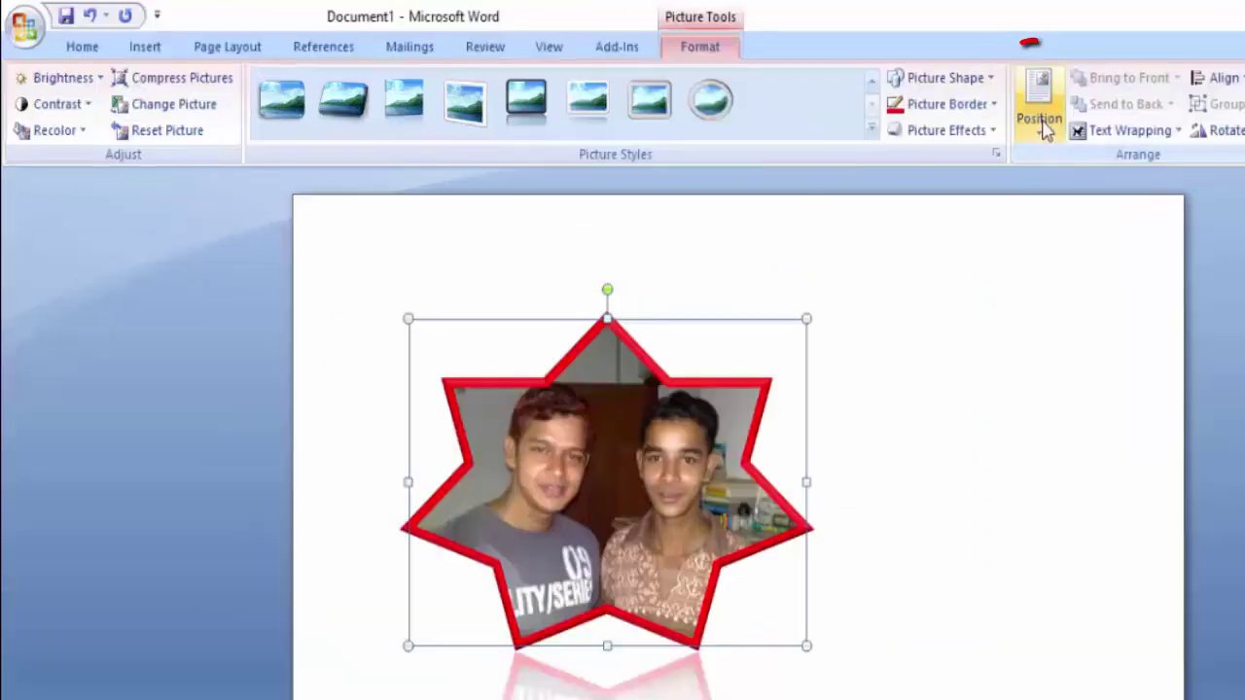
{"action": "left_click", "coordinate": [1043, 122]}
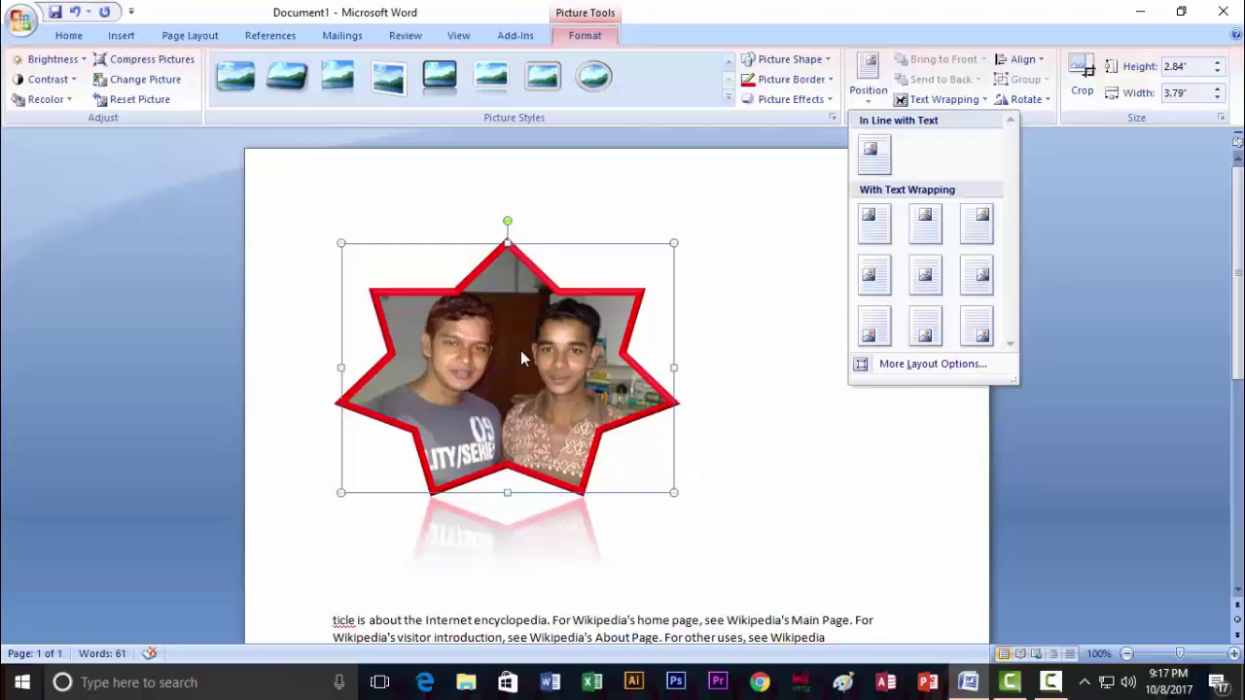
{"action": "left_click", "coordinate": [522, 353]}
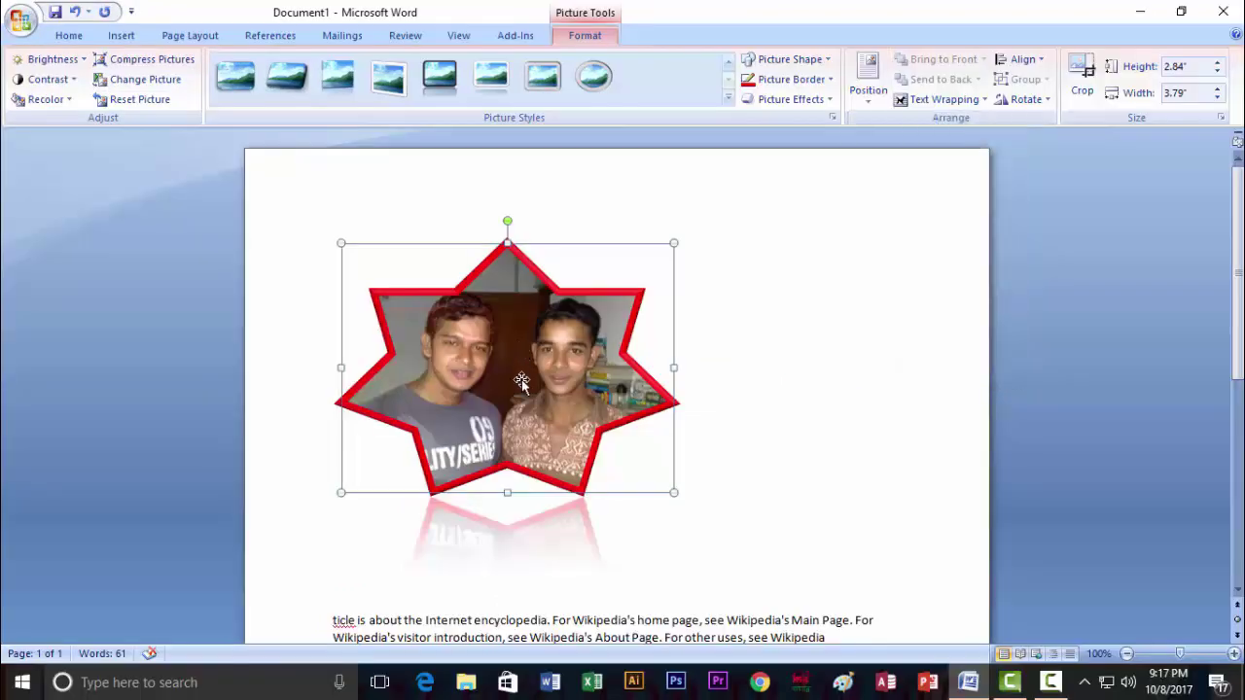
Set Tight text wrapping and position the photo top-left with text wrapping.
{"action": "left_click", "coordinate": [976, 101]}
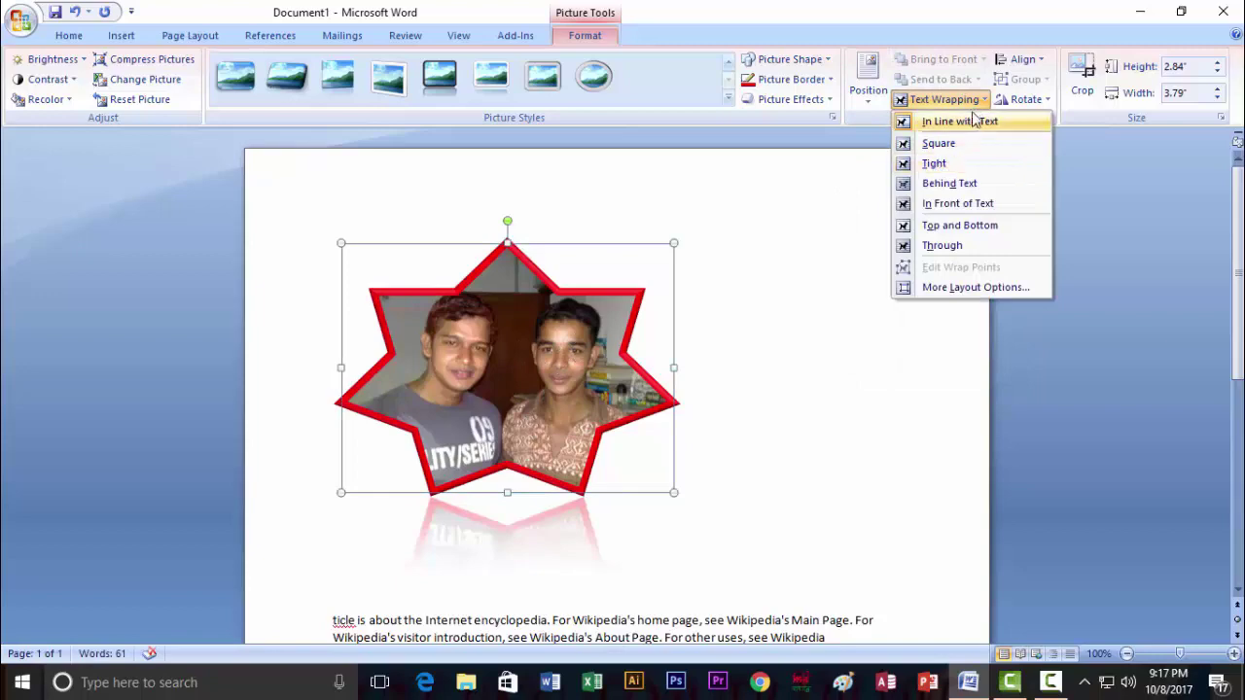
{"action": "left_click", "coordinate": [936, 164]}
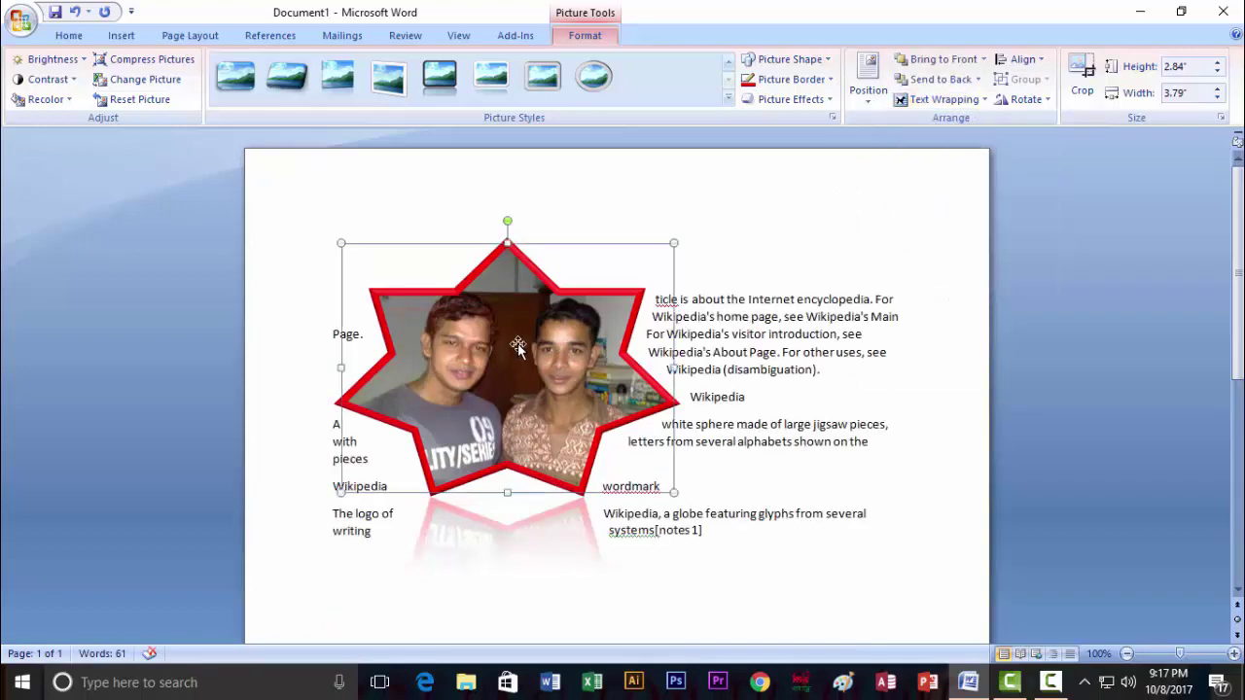
{"action": "mouse_move", "coordinate": [517, 349]}
{"action": "left_mouse_down"}
{"action": "mouse_move", "coordinate": [560, 447]}
{"action": "mouse_move", "coordinate": [567, 439]}
{"action": "left_mouse_up"}
{"action": "left_click", "coordinate": [869, 75]}
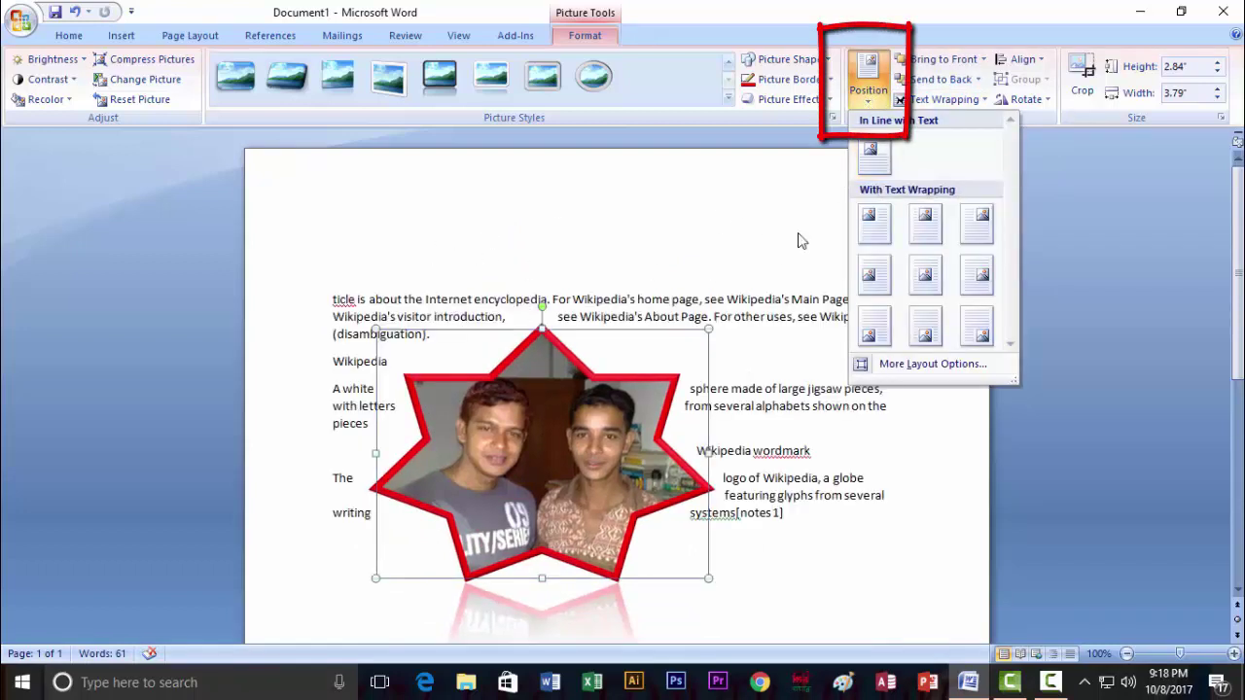
{"action": "left_click", "coordinate": [879, 227]}
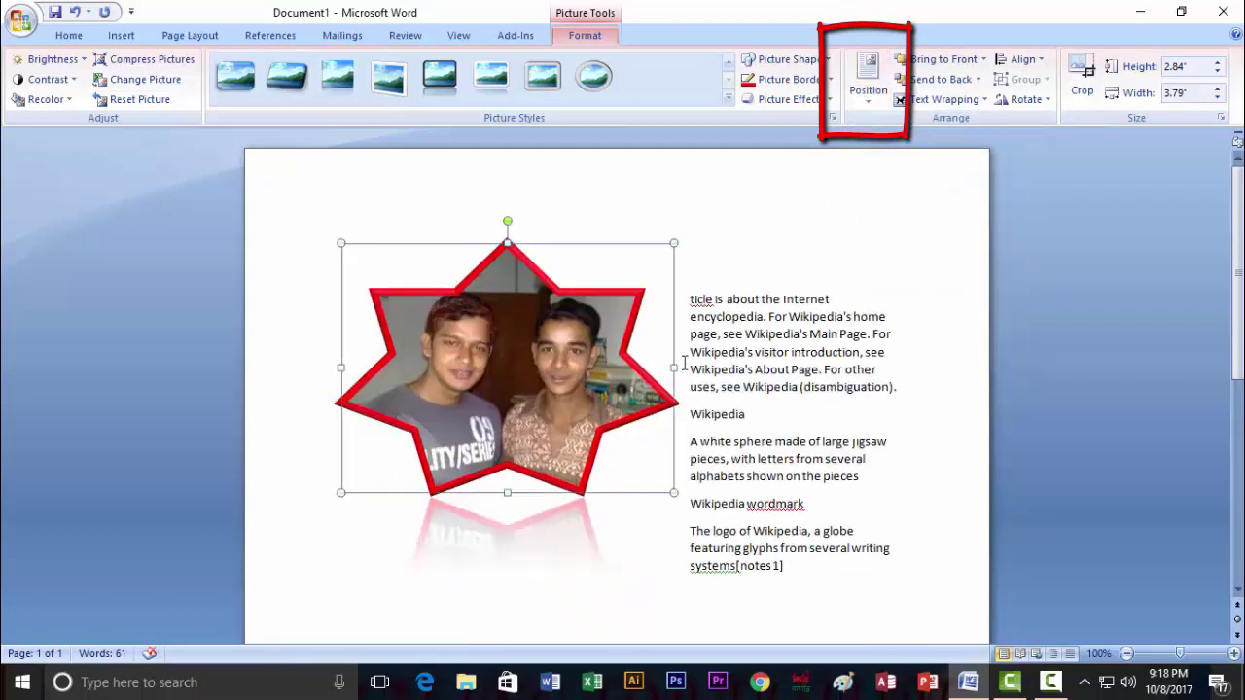
Resize the photo to 2.5" wide by 1.64" high and keep it top-left.
{"action": "left_click_drag", "start_coordinate": [675, 368], "coordinate": [552, 360]}
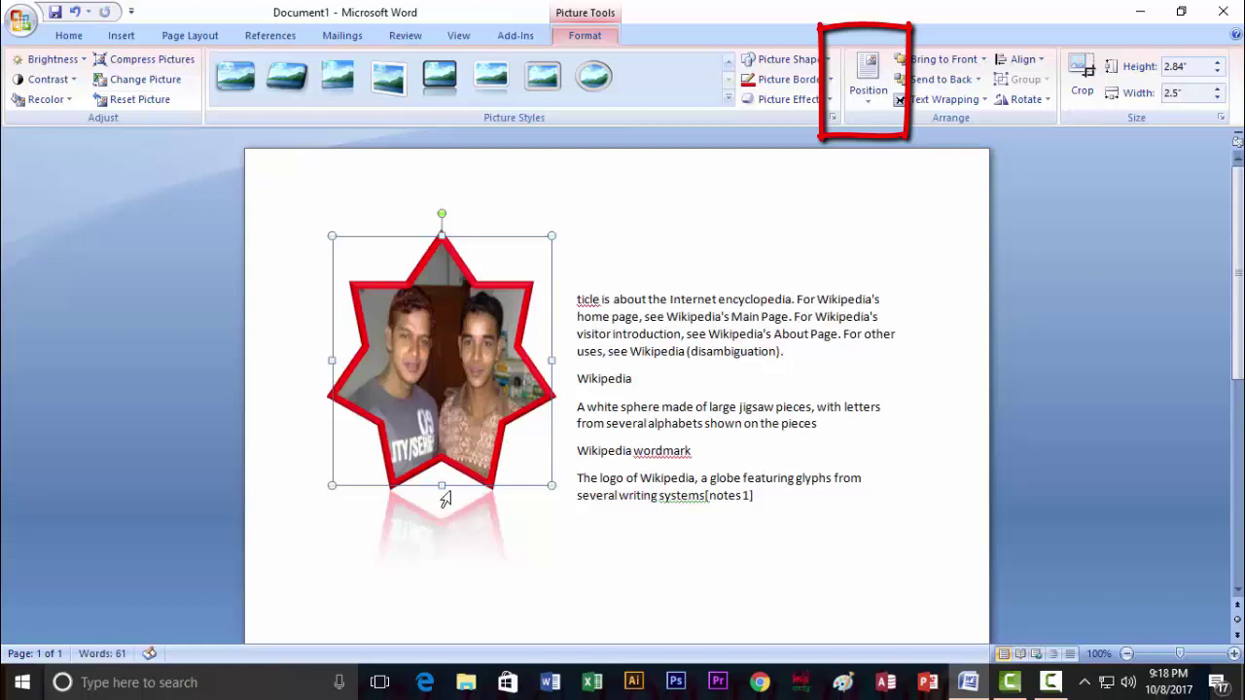
{"action": "left_click_drag", "start_coordinate": [444, 484], "coordinate": [442, 380]}
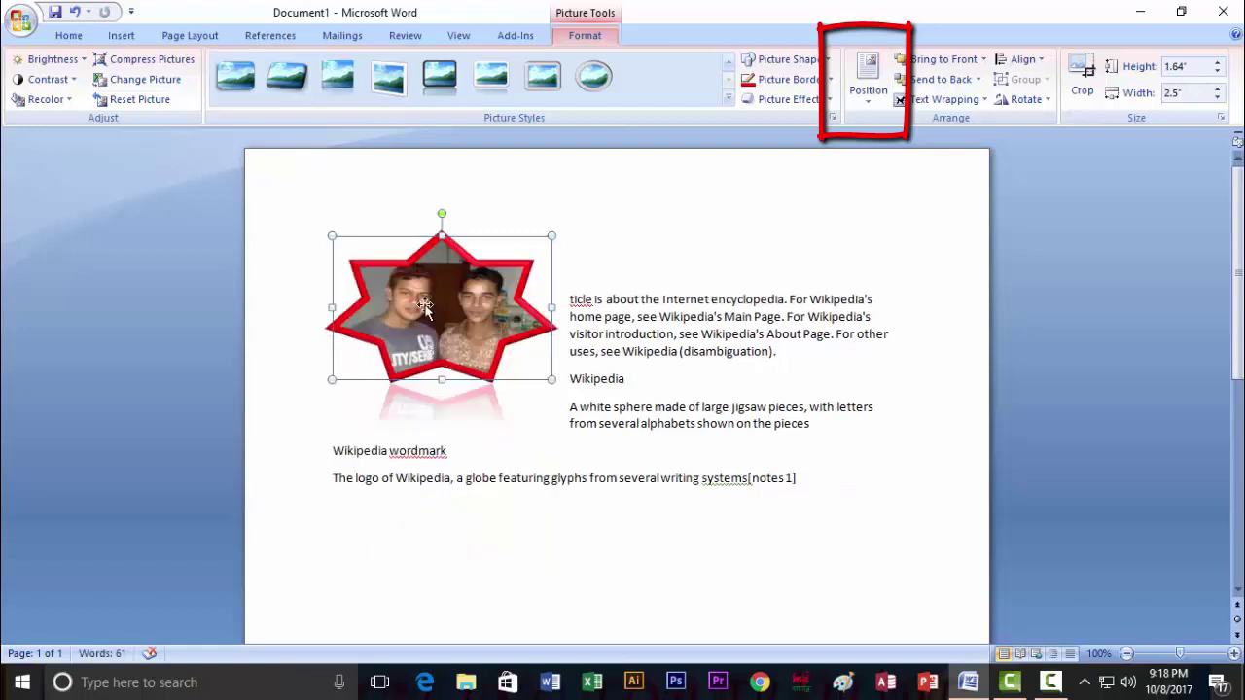
{"action": "left_click", "coordinate": [869, 100]}
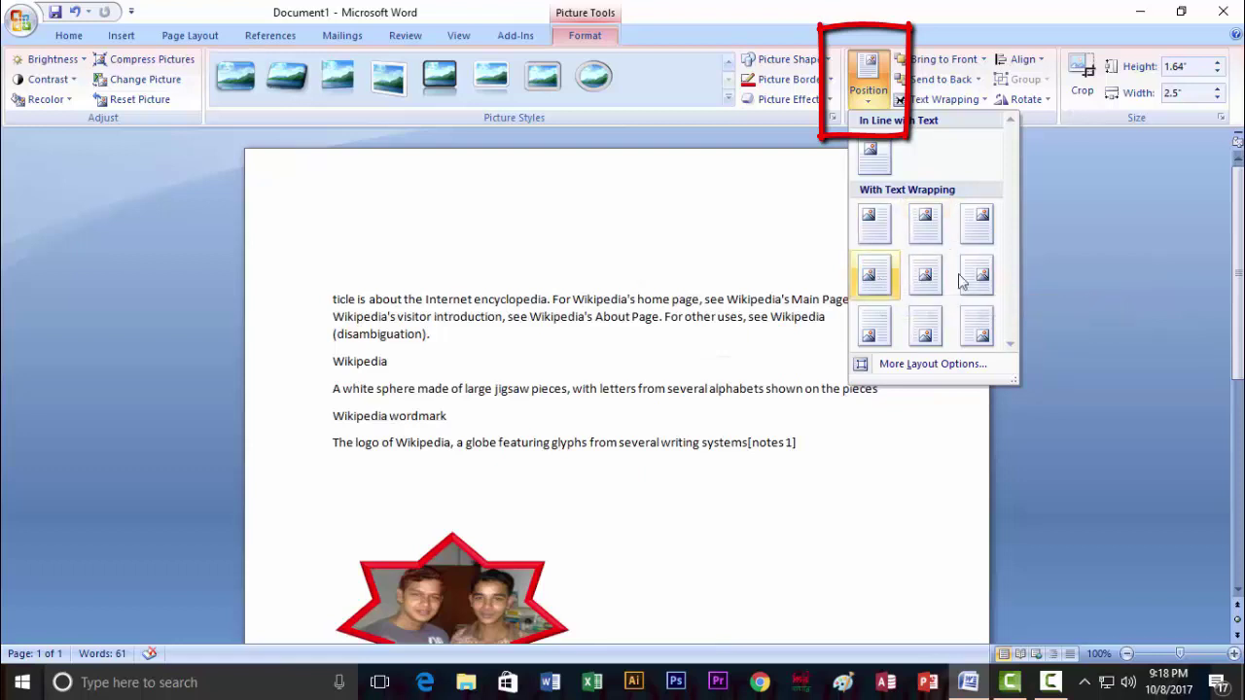
{"action": "left_click", "coordinate": [873, 222]}
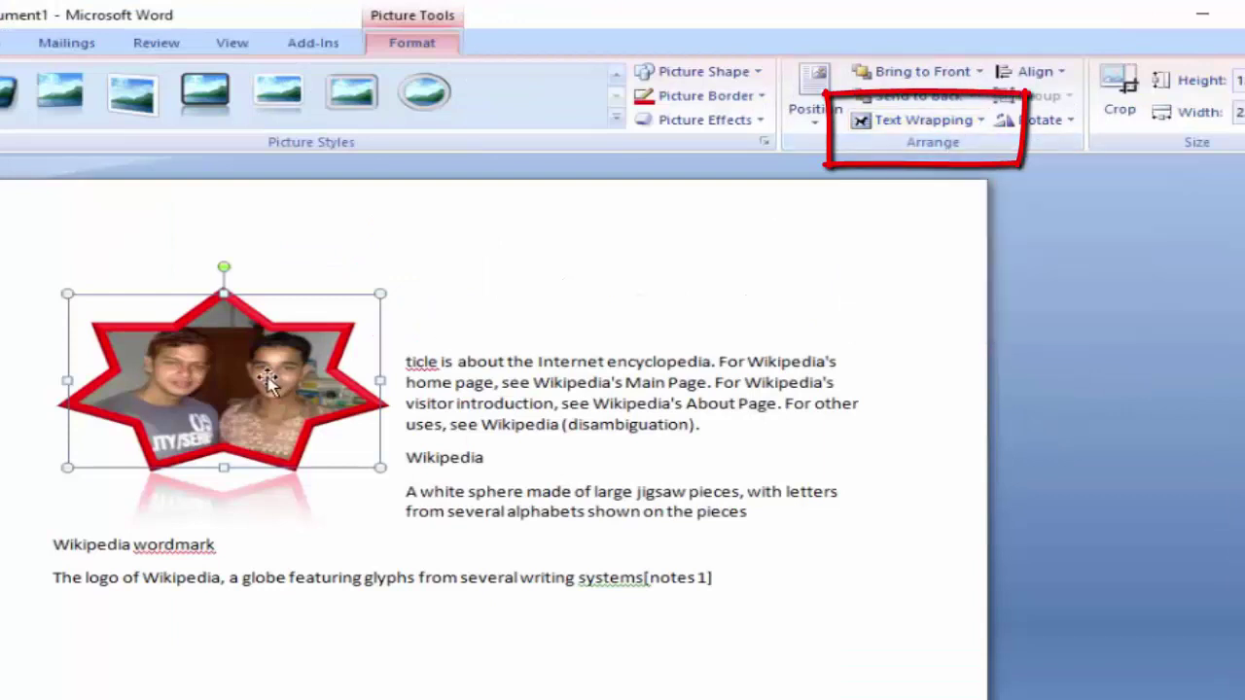
Move the star photo into the middle of the text and wrap it Tight.
{"action": "left_click", "coordinate": [978, 120]}
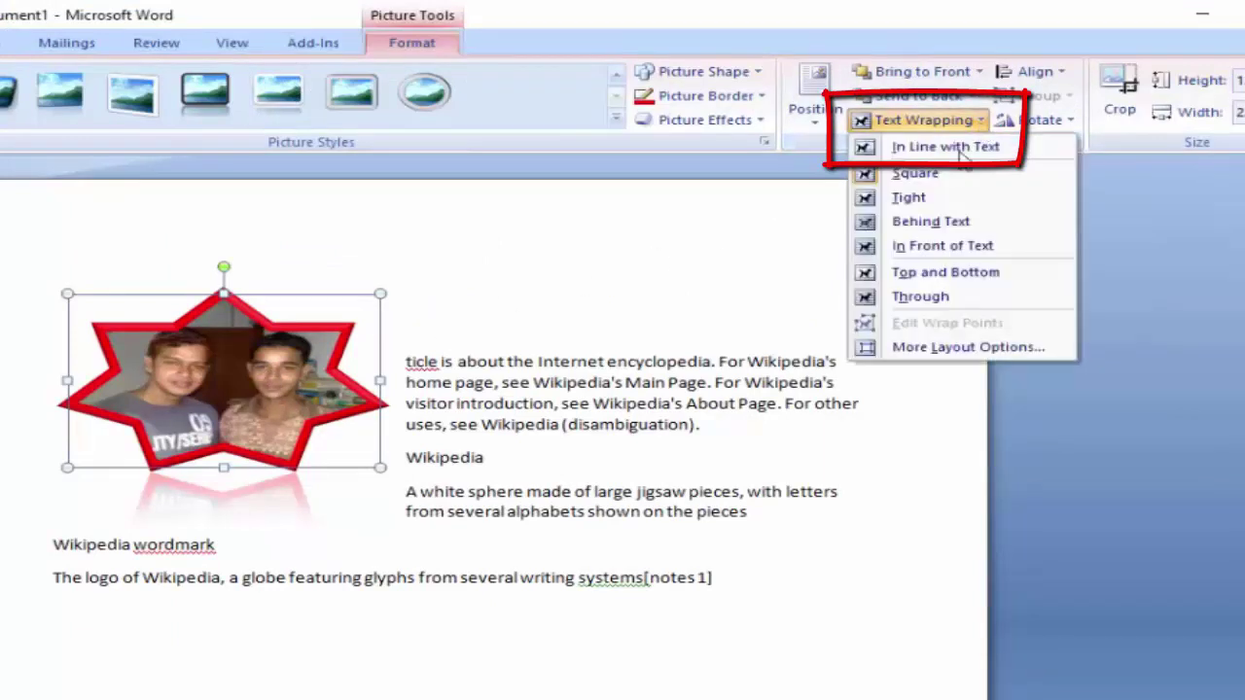
{"action": "left_click", "coordinate": [253, 372]}
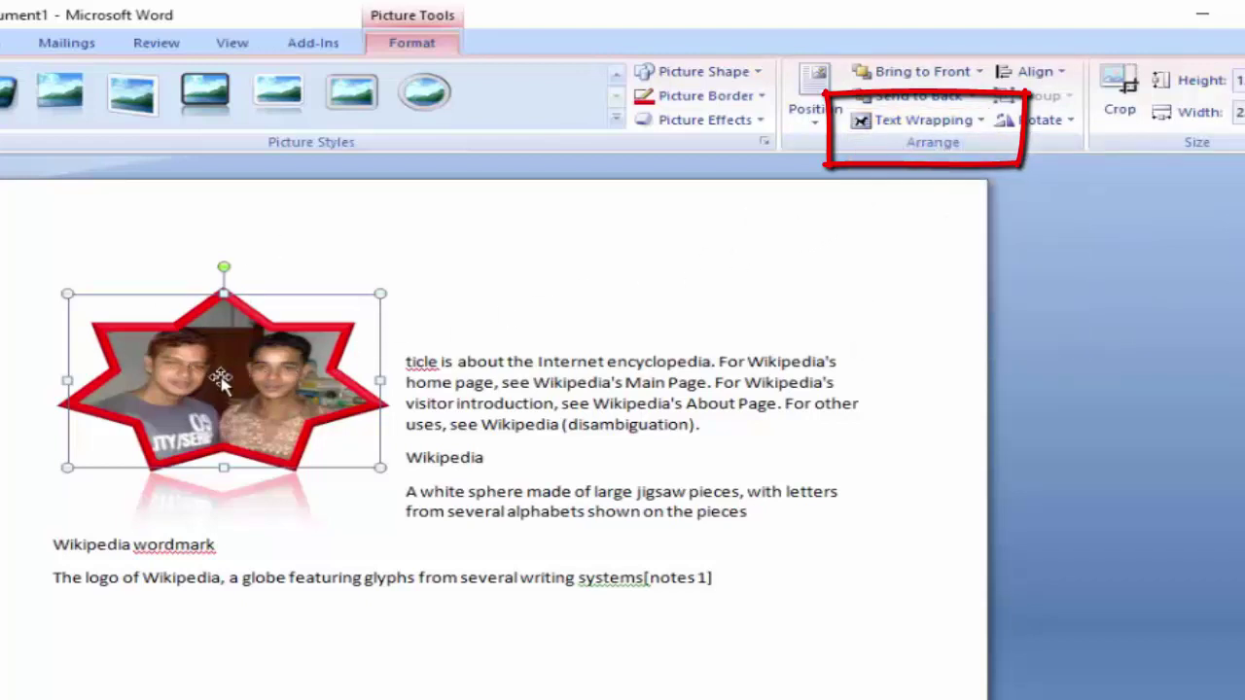
{"action": "mouse_move", "coordinate": [226, 379]}
{"action": "left_mouse_down"}
{"action": "mouse_move", "coordinate": [642, 375]}
{"action": "mouse_move", "coordinate": [360, 388]}
{"action": "left_mouse_up"}
{"action": "left_click", "coordinate": [976, 120]}
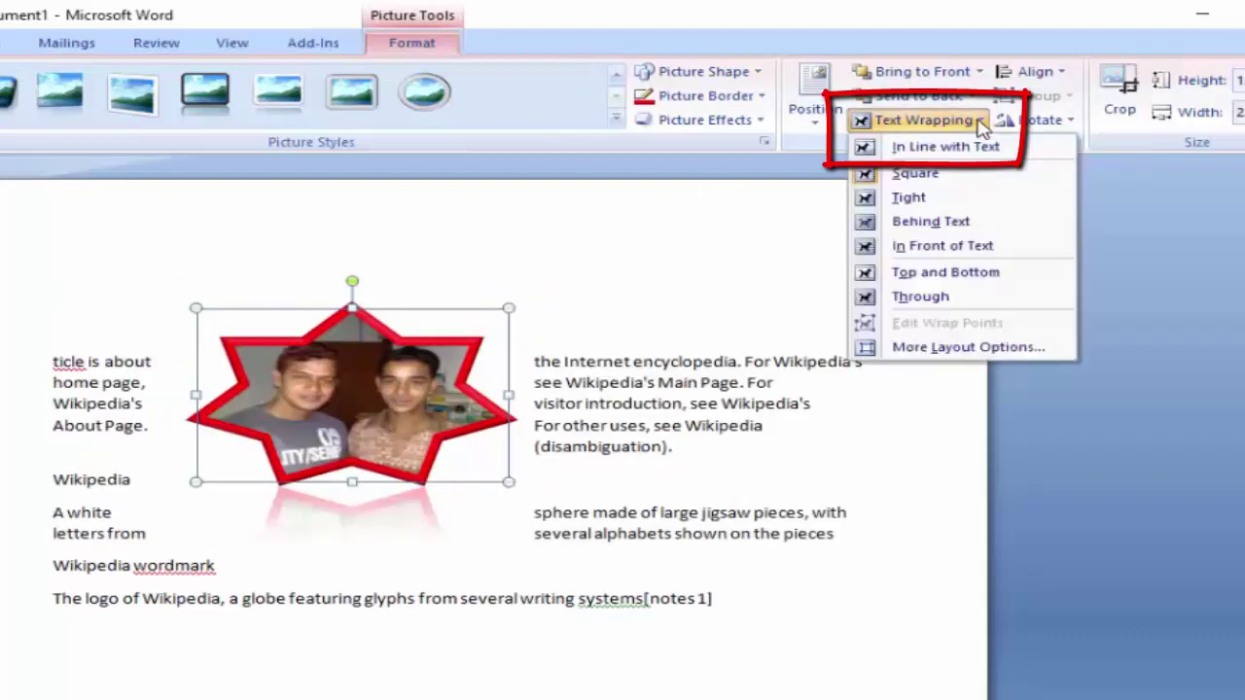
{"action": "left_click", "coordinate": [930, 200]}
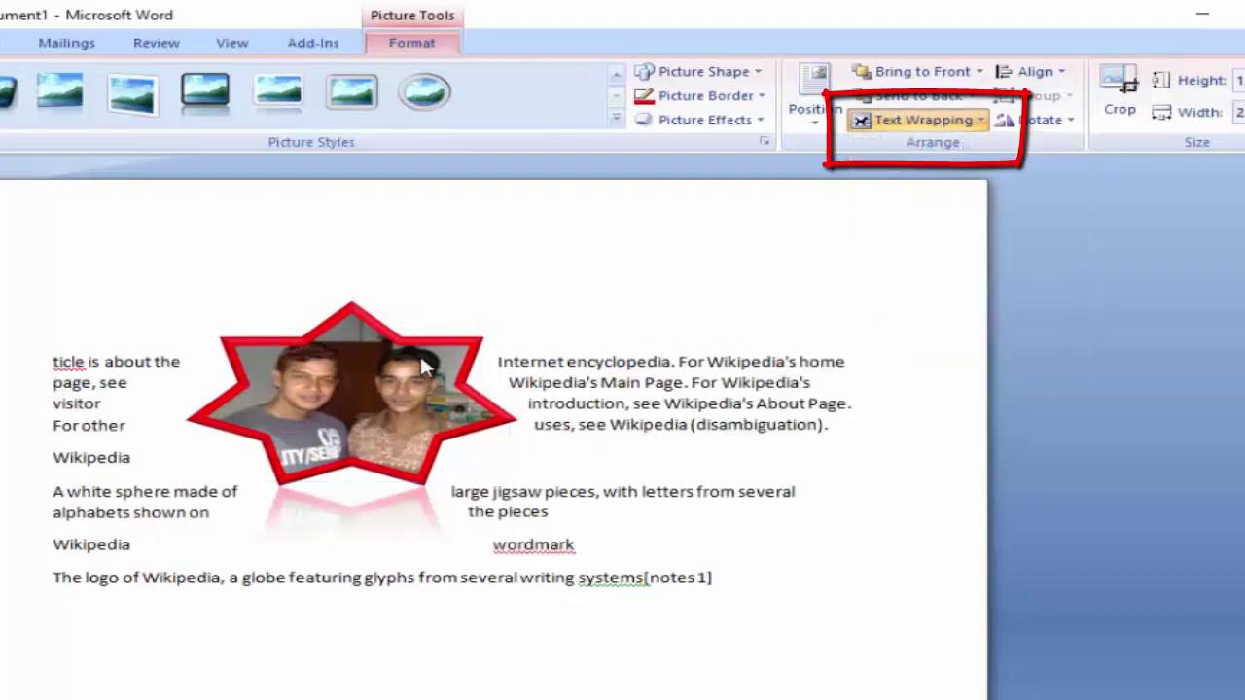
{"action": "mouse_move", "coordinate": [419, 353]}
{"action": "left_mouse_down"}
{"action": "mouse_move", "coordinate": [707, 318]}
{"action": "mouse_move", "coordinate": [547, 377]}
{"action": "left_mouse_up"}
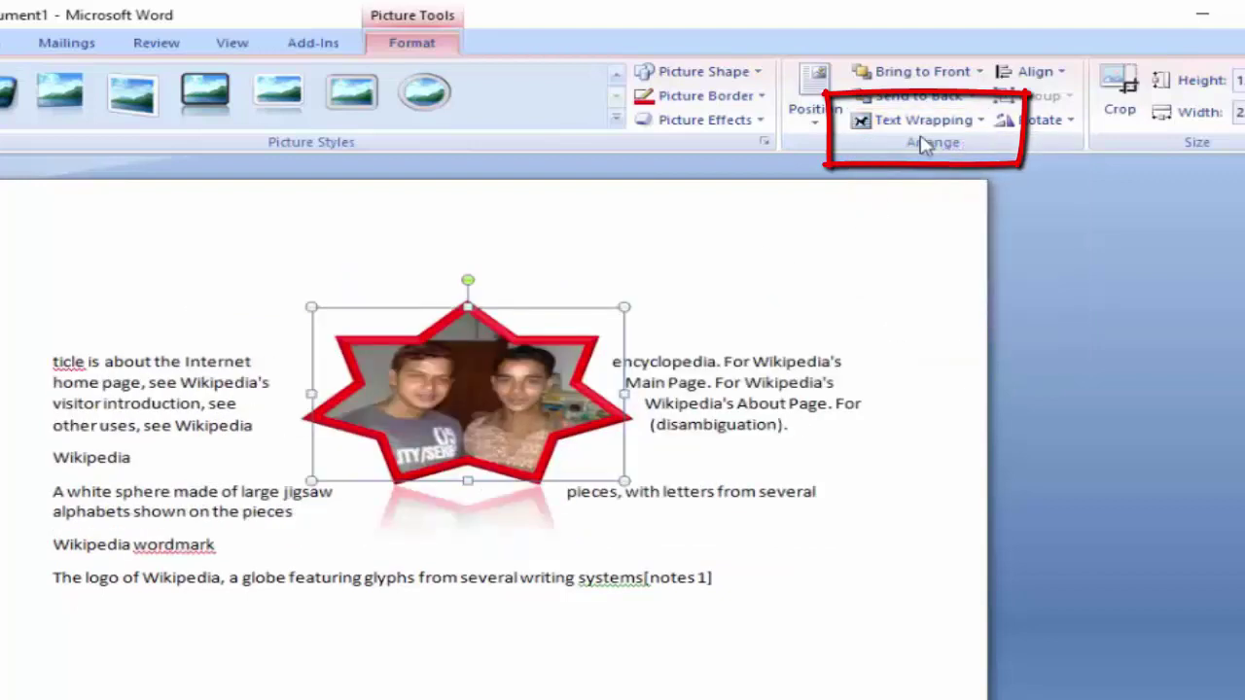
Try Square, then Behind Text wrapping, repositioning the photo each time.
{"action": "left_click", "coordinate": [975, 123]}
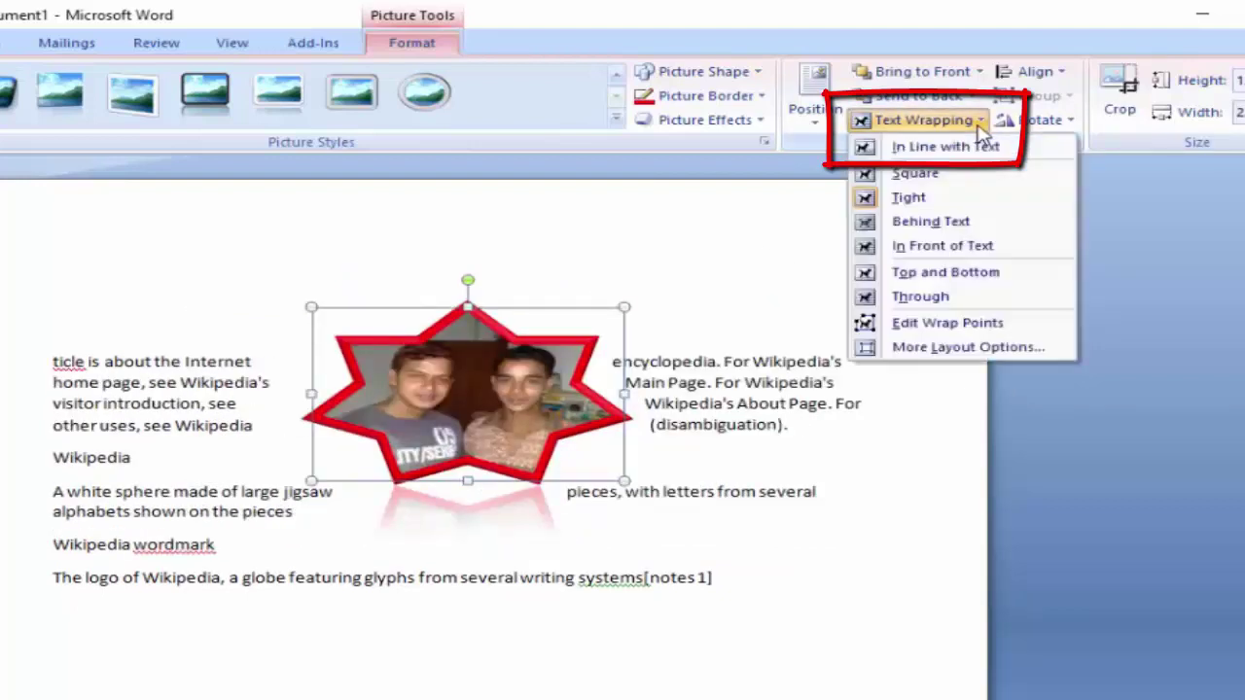
{"action": "left_click", "coordinate": [950, 185]}
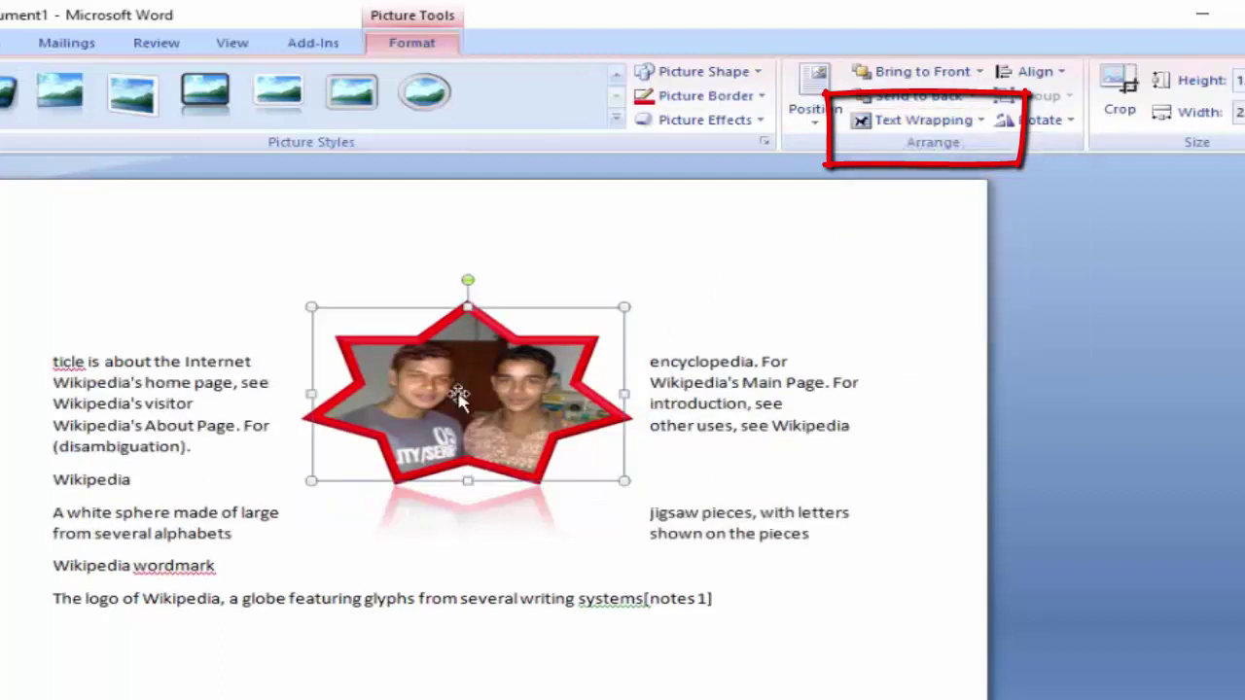
{"action": "left_click_drag", "start_coordinate": [460, 358], "coordinate": [415, 462]}
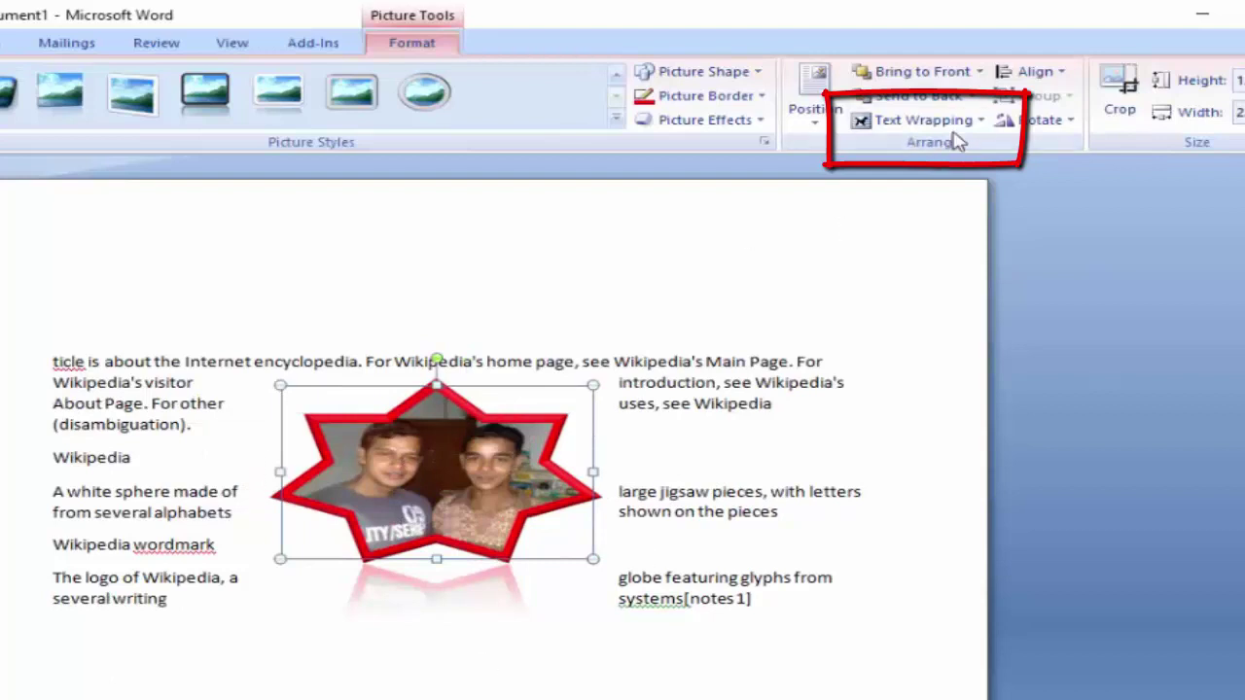
{"action": "left_click", "coordinate": [924, 120]}
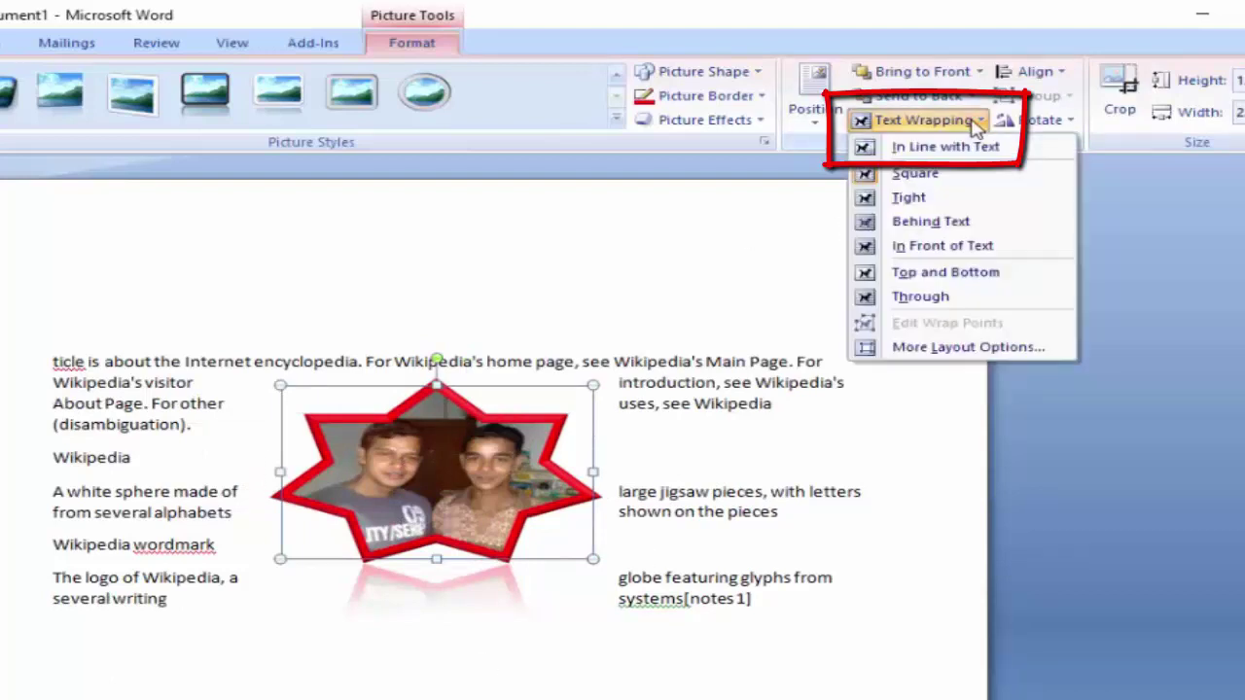
{"action": "left_click", "coordinate": [931, 224]}
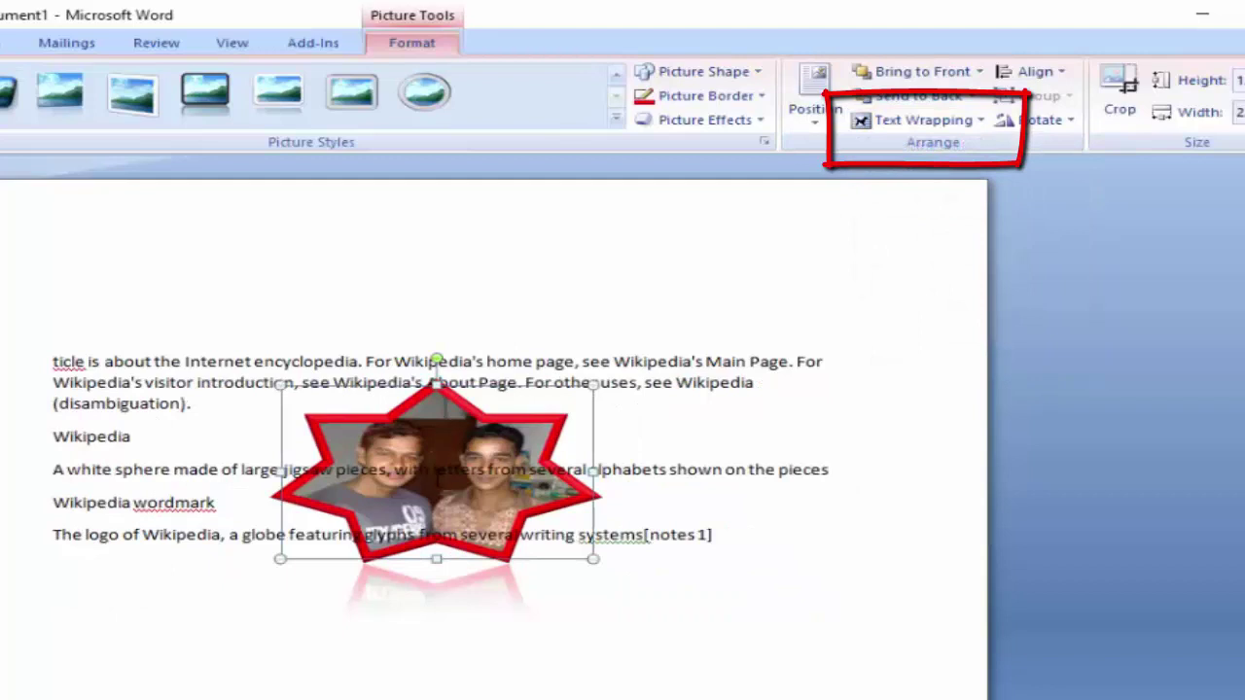
{"action": "left_click_drag", "start_coordinate": [435, 437], "coordinate": [348, 396]}
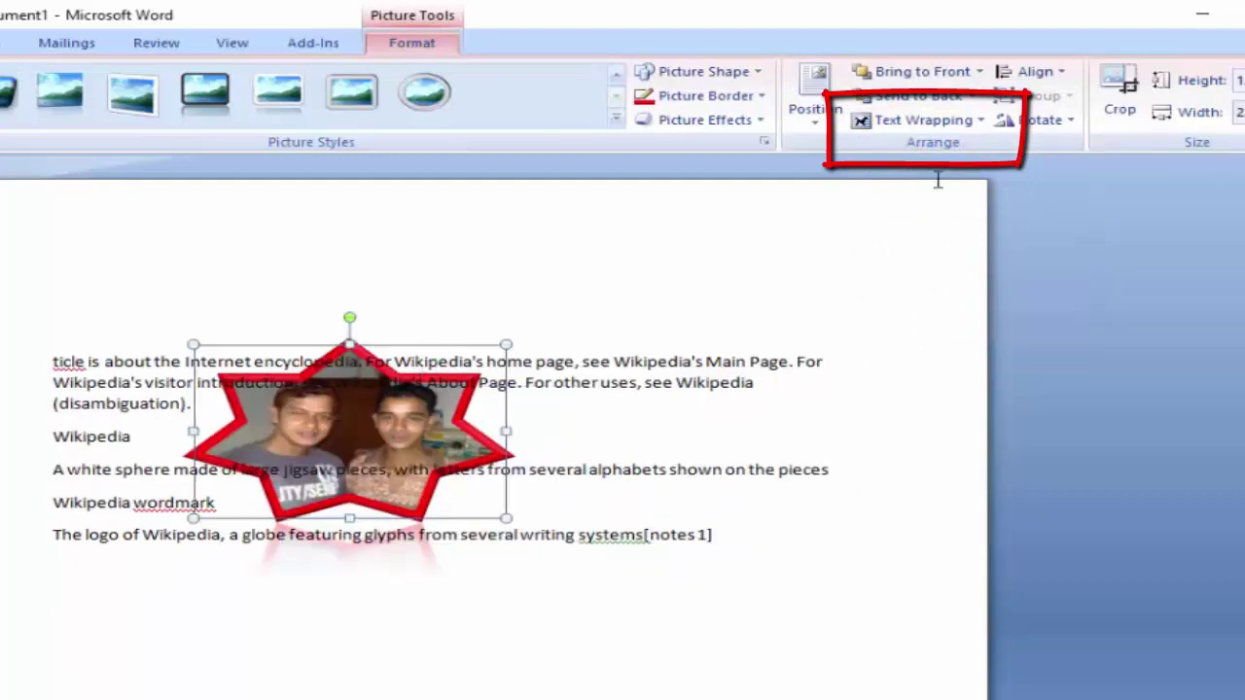
Try In Front of Text, then finish with Through wrapping.
{"action": "left_click", "coordinate": [979, 120]}
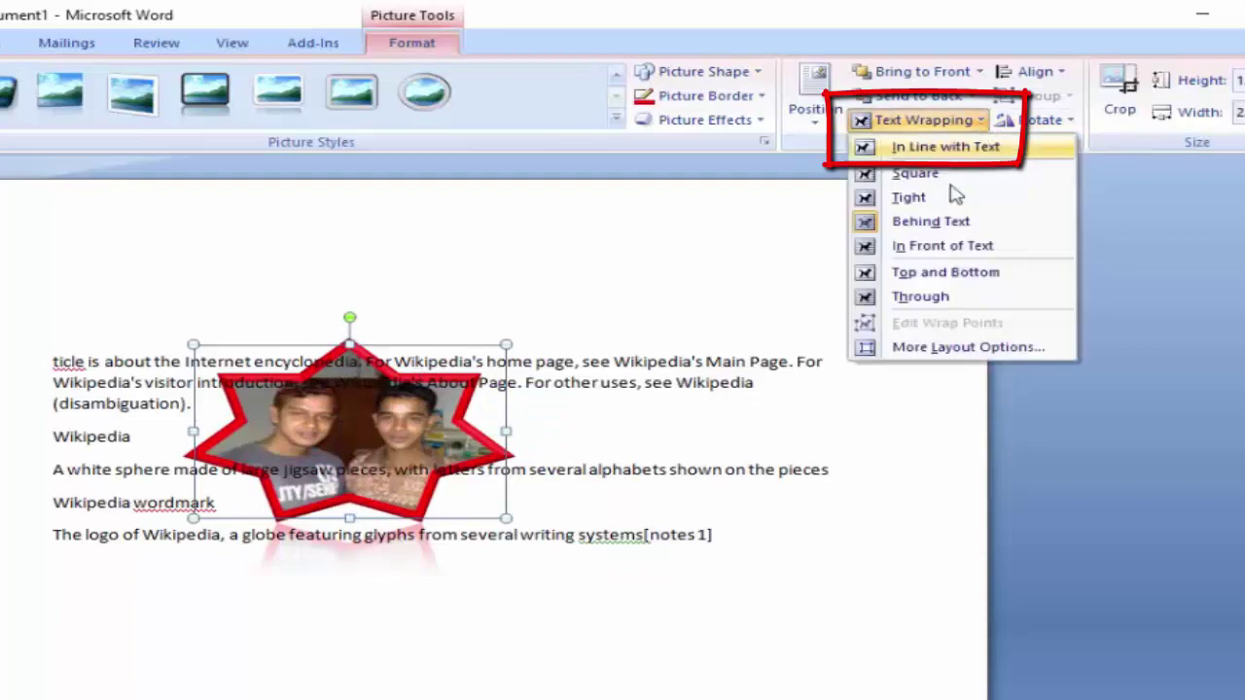
{"action": "left_click", "coordinate": [939, 249]}
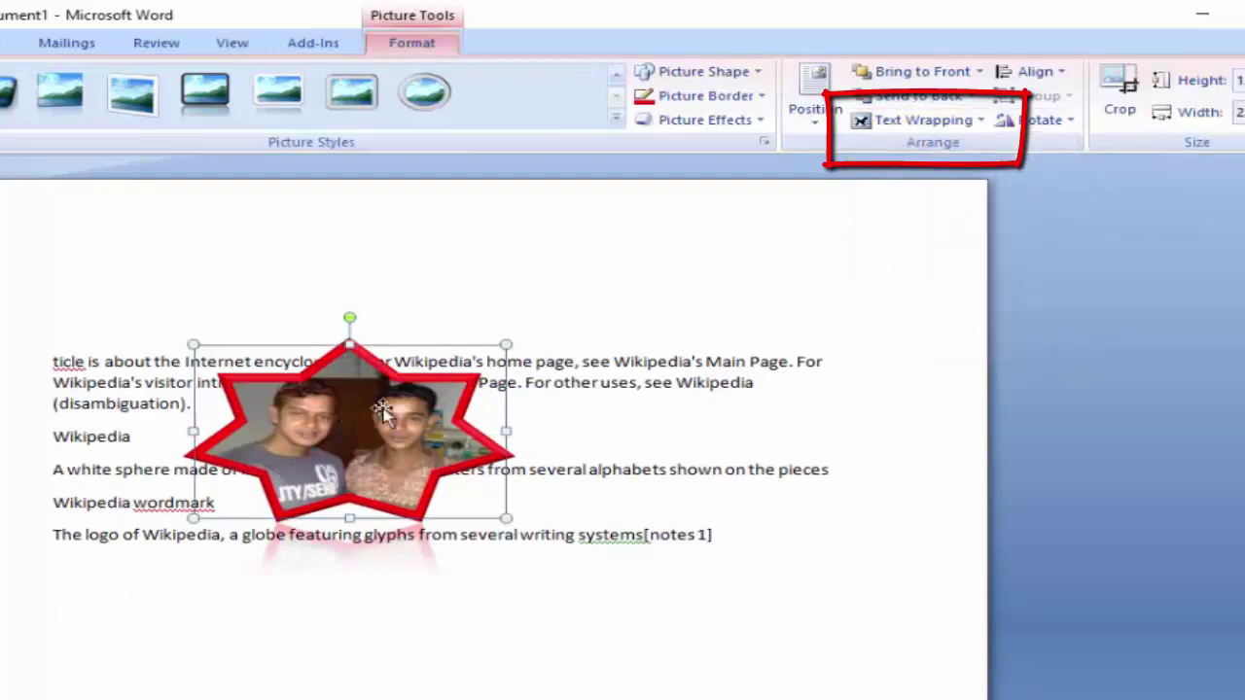
{"action": "left_click", "coordinate": [983, 124]}
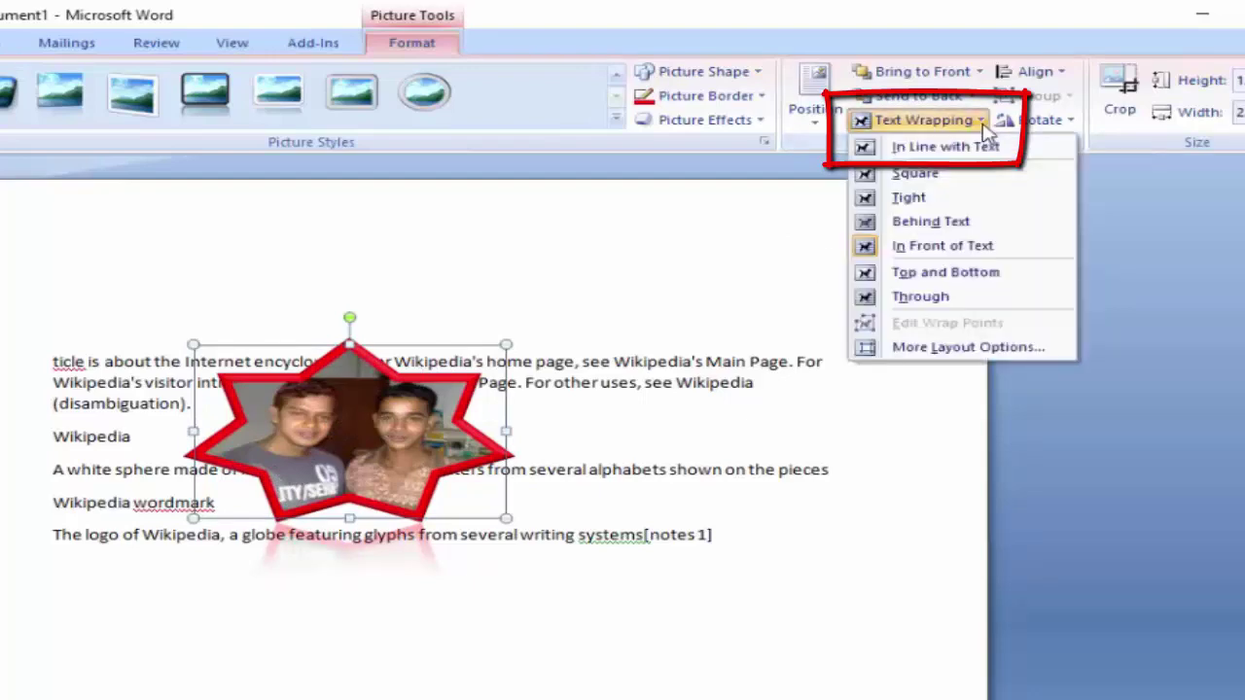
{"action": "left_click", "coordinate": [921, 297]}
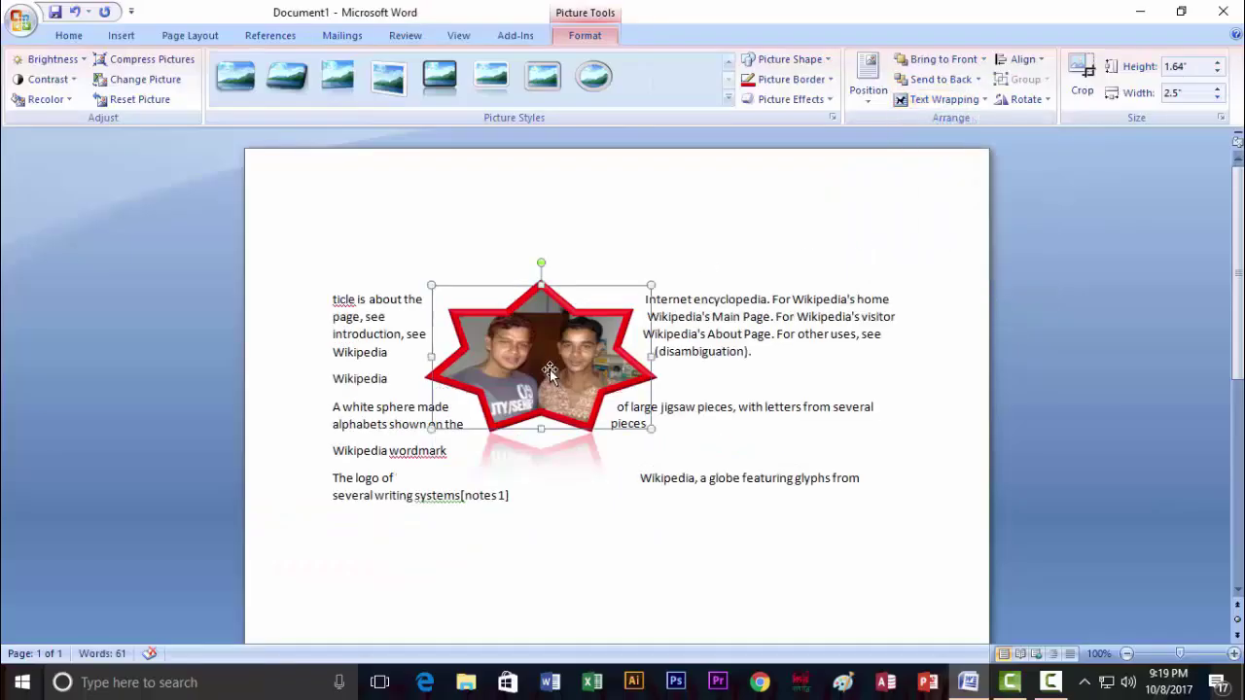
Reset the photo to a plain 2.93" by 3.73" rectangle and start cropping.
{"action": "left_click_drag", "start_coordinate": [524, 387], "coordinate": [537, 403]}
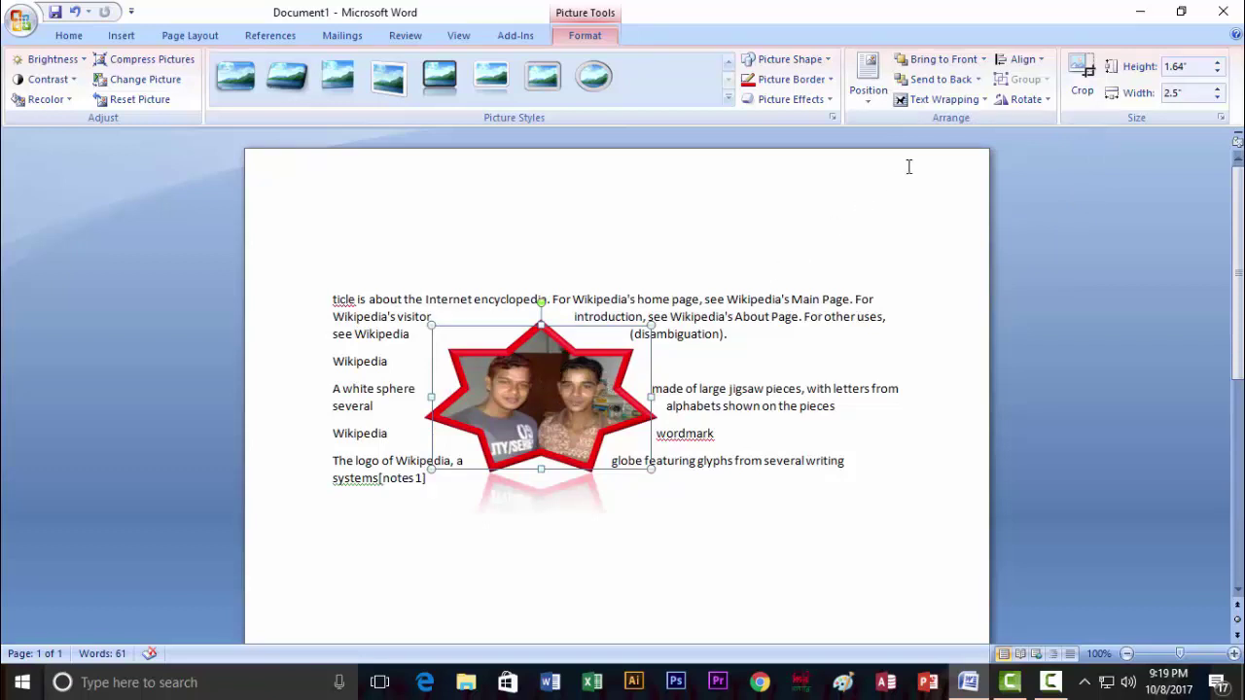
{"action": "left_click", "coordinate": [1022, 60]}
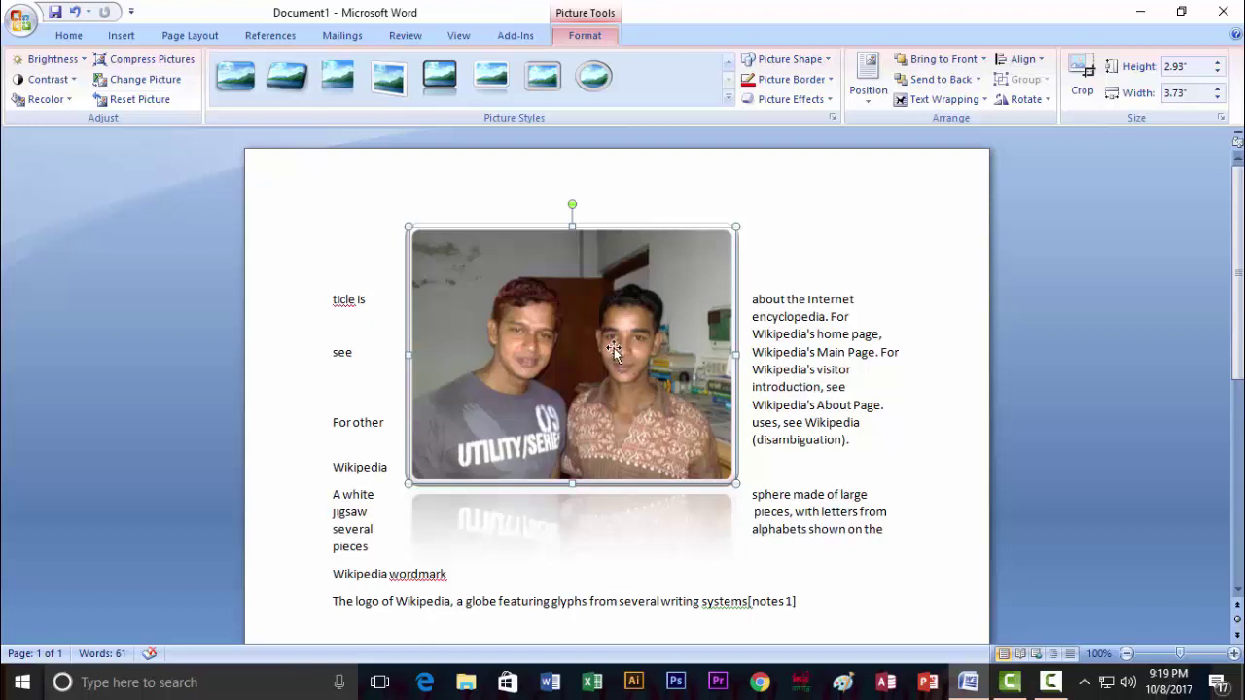
{"action": "left_click", "coordinate": [1082, 73]}
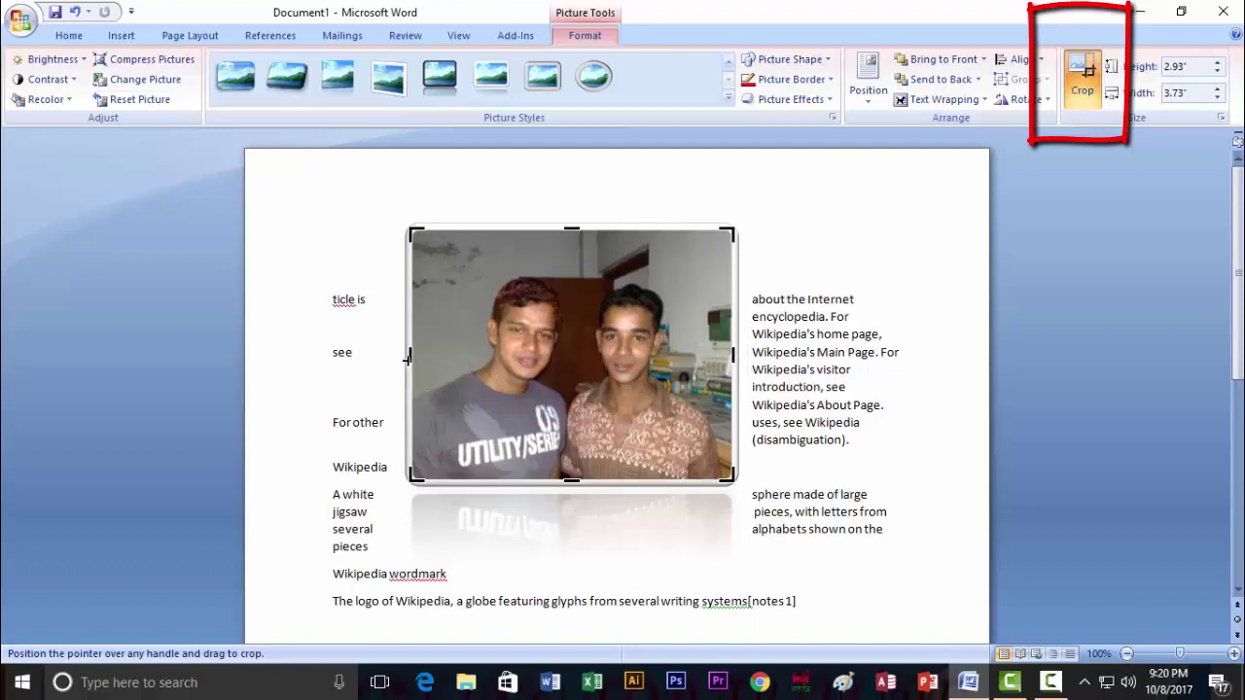
Crop the photo's left, right, bottom and top edges to leave only the young man, about 1.96" by 1.35".
{"action": "left_click_drag", "start_coordinate": [409, 355], "coordinate": [576, 367]}
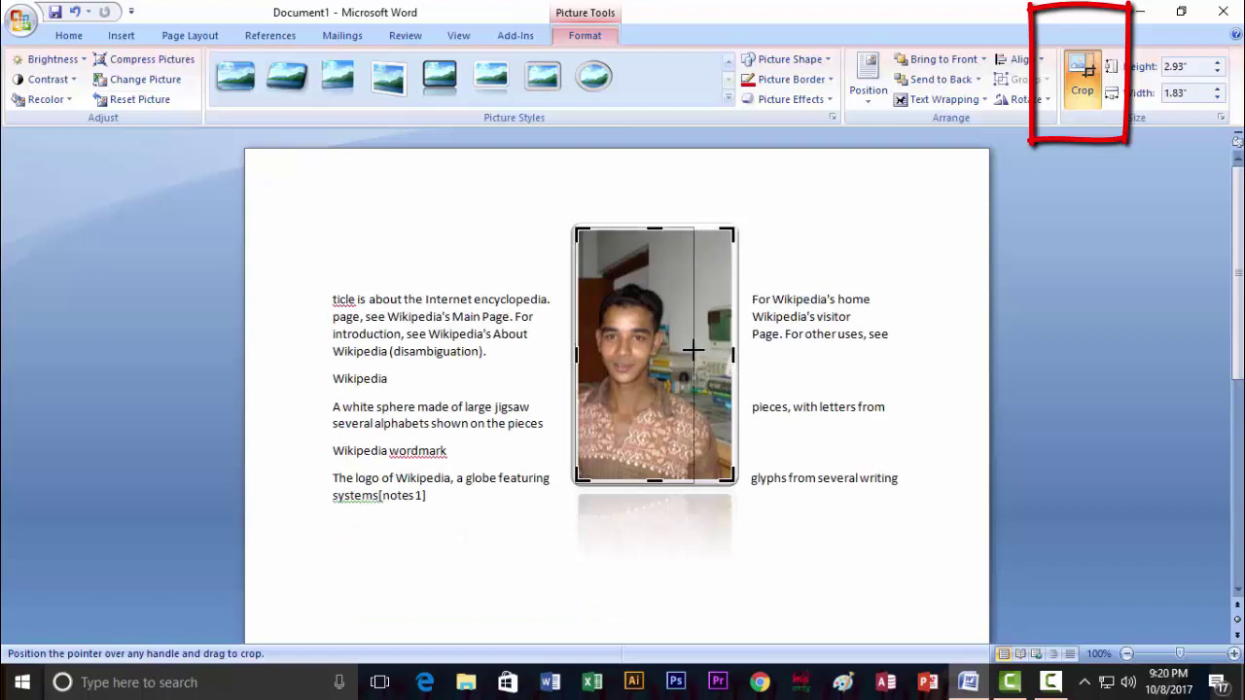
{"action": "left_click_drag", "start_coordinate": [733, 354], "coordinate": [692, 354]}
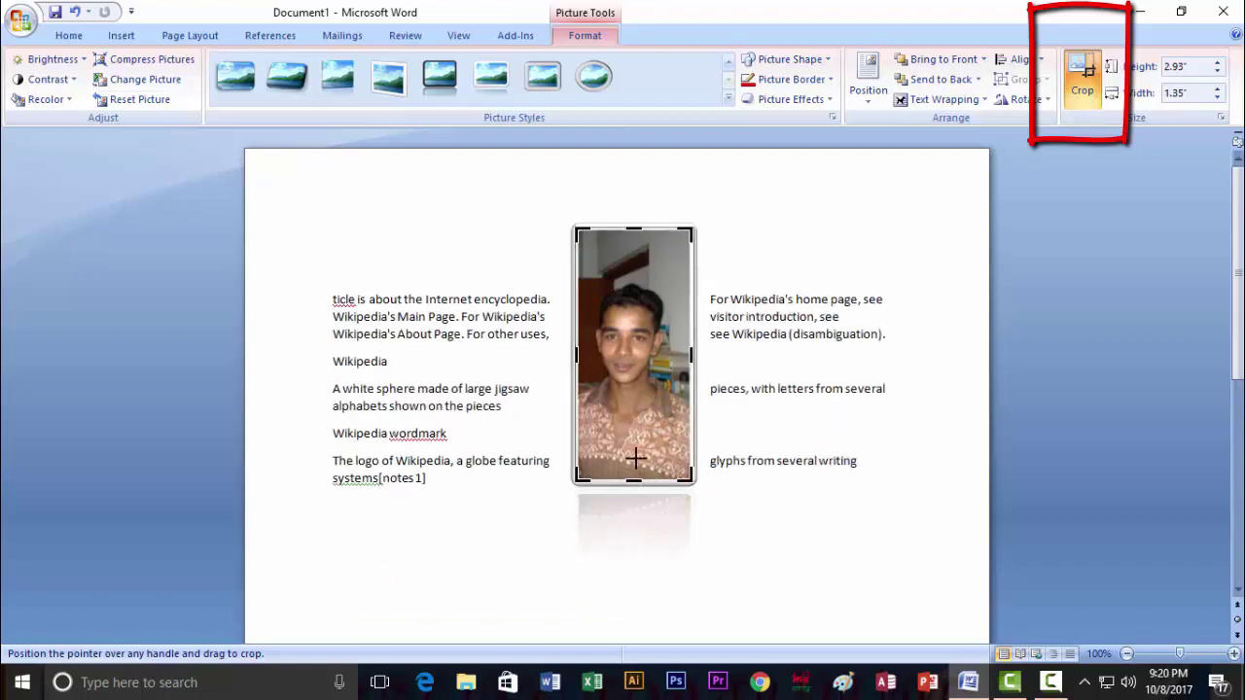
{"action": "mouse_move", "coordinate": [634, 484]}
{"action": "left_mouse_down"}
{"action": "mouse_move", "coordinate": [632, 431]}
{"action": "mouse_move", "coordinate": [632, 443]}
{"action": "left_mouse_up"}
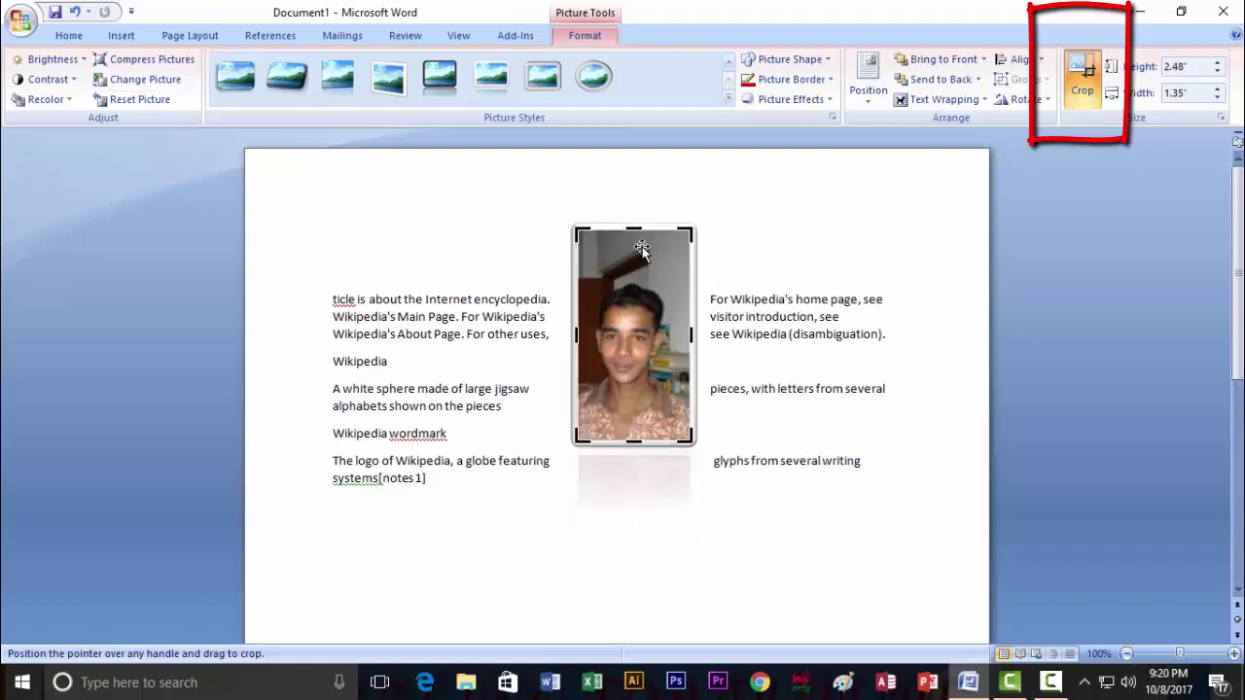
{"action": "left_click_drag", "start_coordinate": [631, 228], "coordinate": [634, 276]}
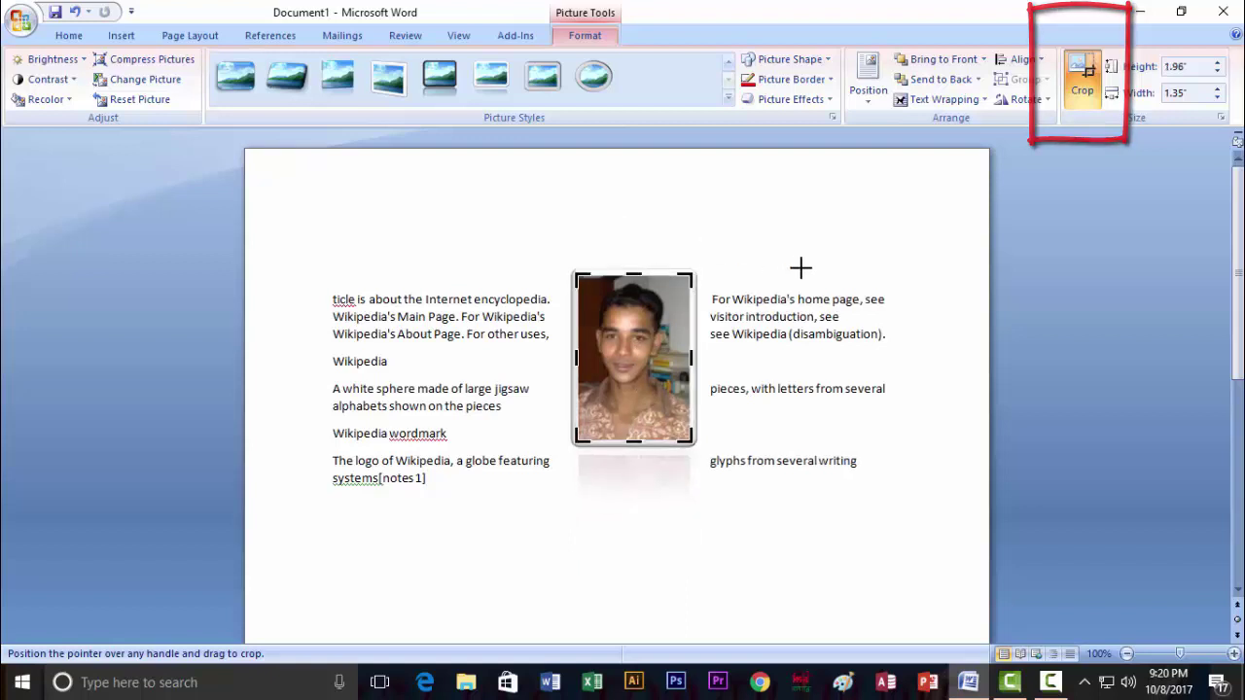
{"action": "left_click", "coordinate": [801, 269]}
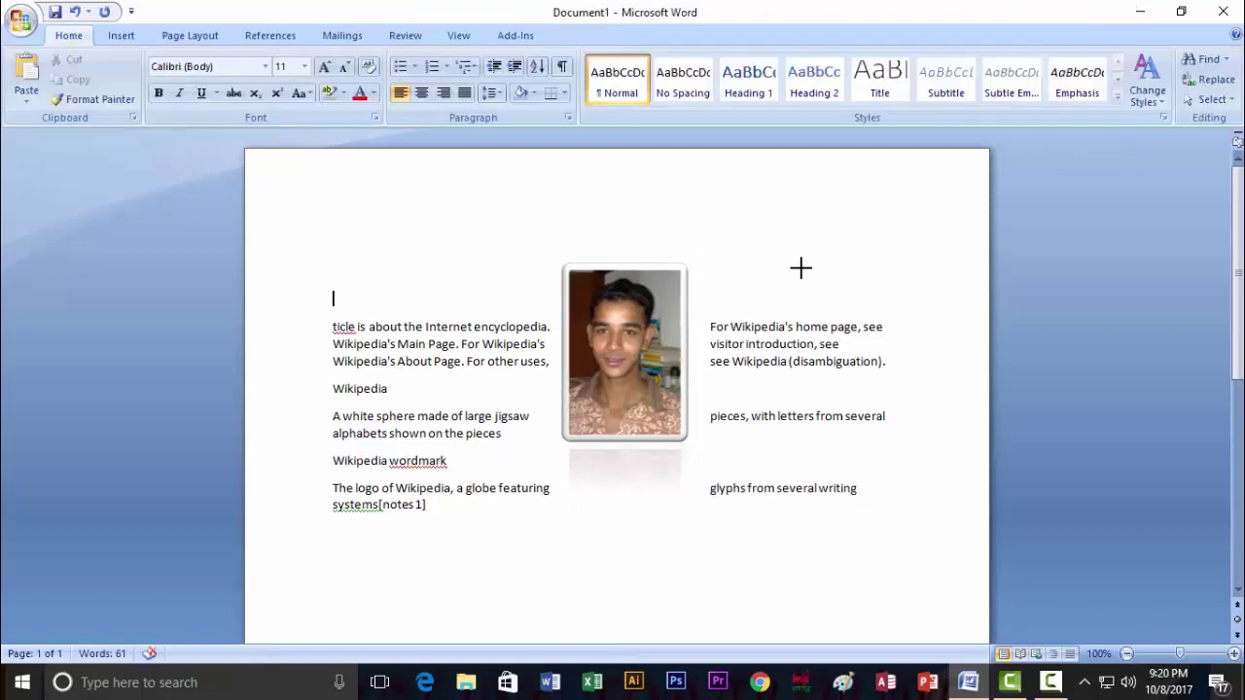
Set the cropped photo's height to 1.9" and start typing a new width value (.5).
{"action": "left_click", "coordinate": [654, 336]}
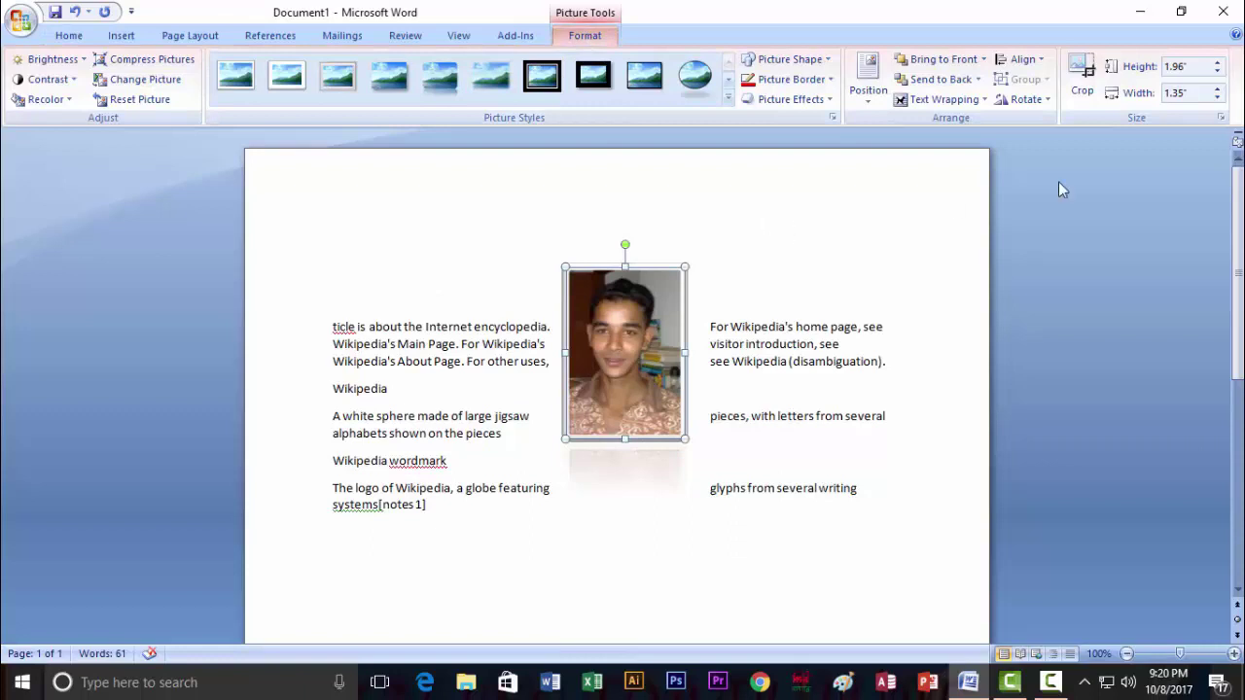
{"action": "left_click", "coordinate": [1179, 68]}
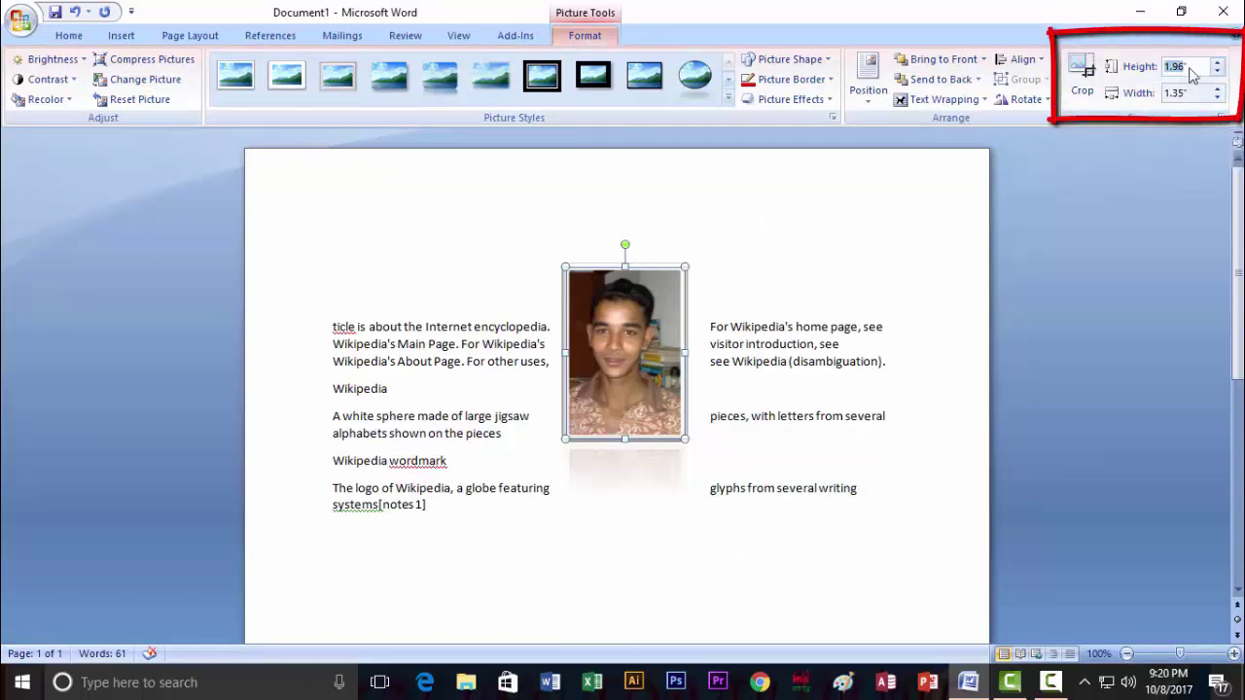
{"action": "key", "text": "Return"}
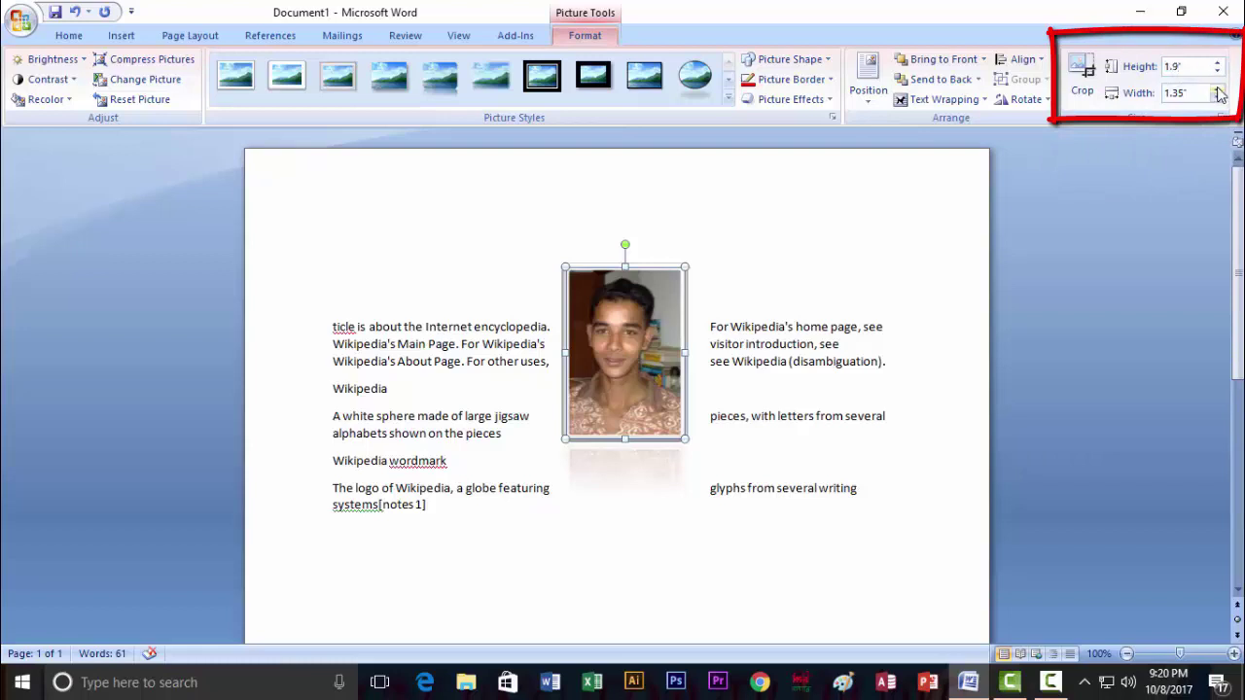
{"action": "left_click", "coordinate": [1185, 92]}
{"action": "type", "text": "1"}
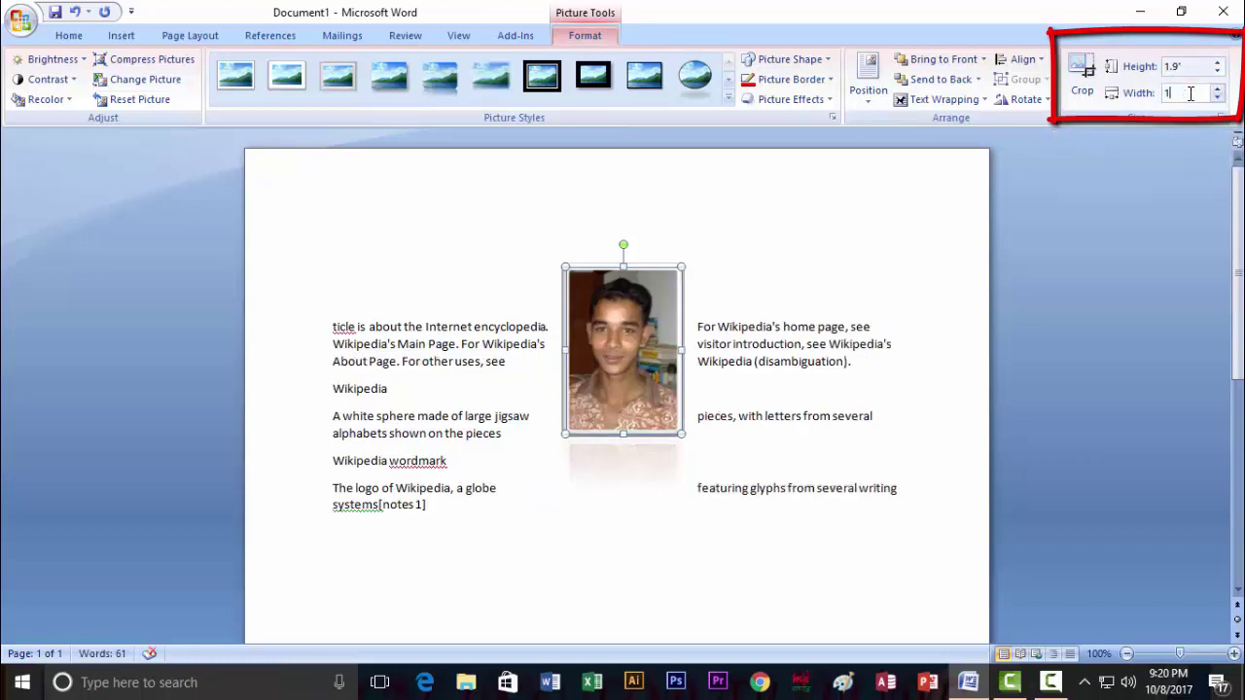
{"action": "type", "text": ".5"}
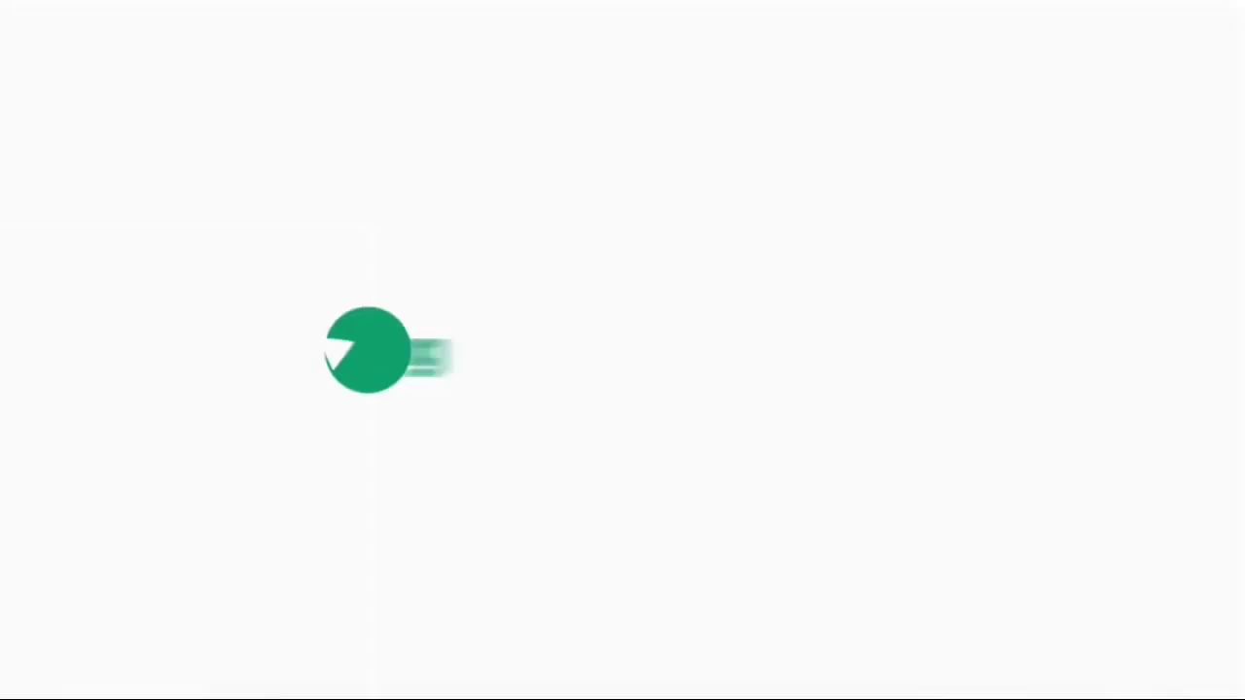